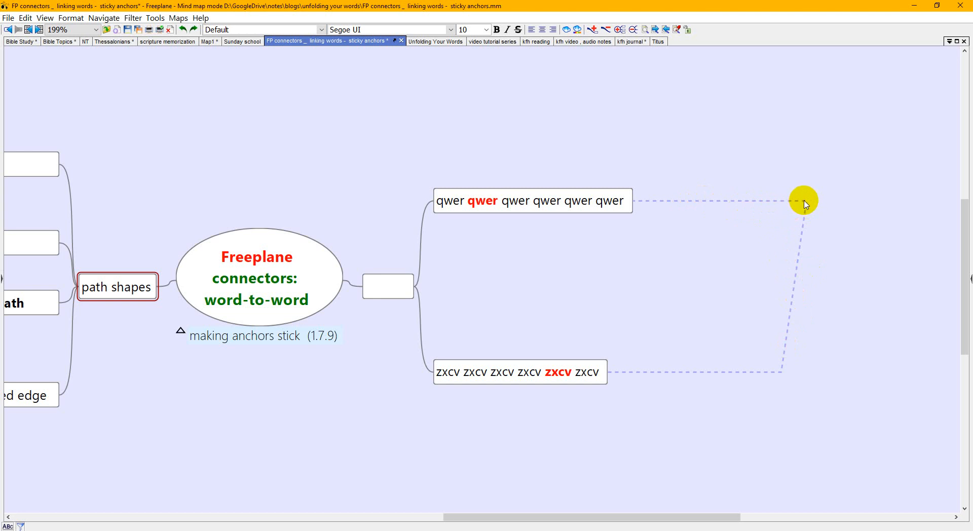
Step: Reshape the linear path connector between the qwer and zxcv nodes, placing its upper bend between the central node and the empty node
drag(806, 204, 684, 290)
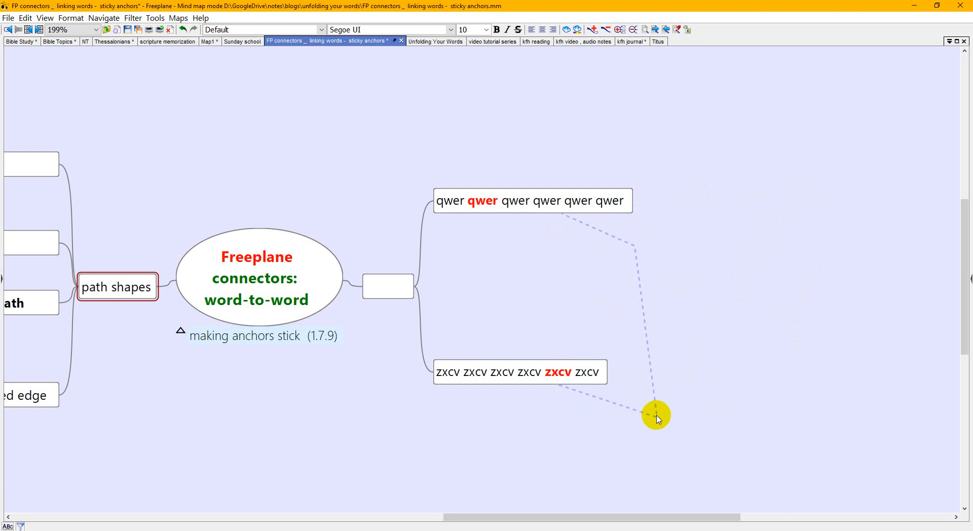
drag(658, 419, 557, 332)
drag(567, 216, 310, 223)
scroll(569, 347, up, 7)
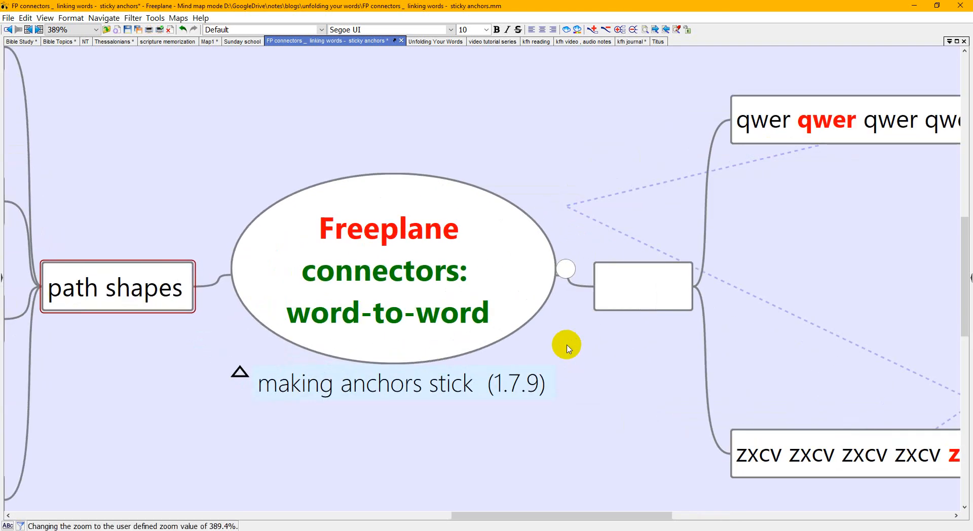
drag(639, 377, 386, 328)
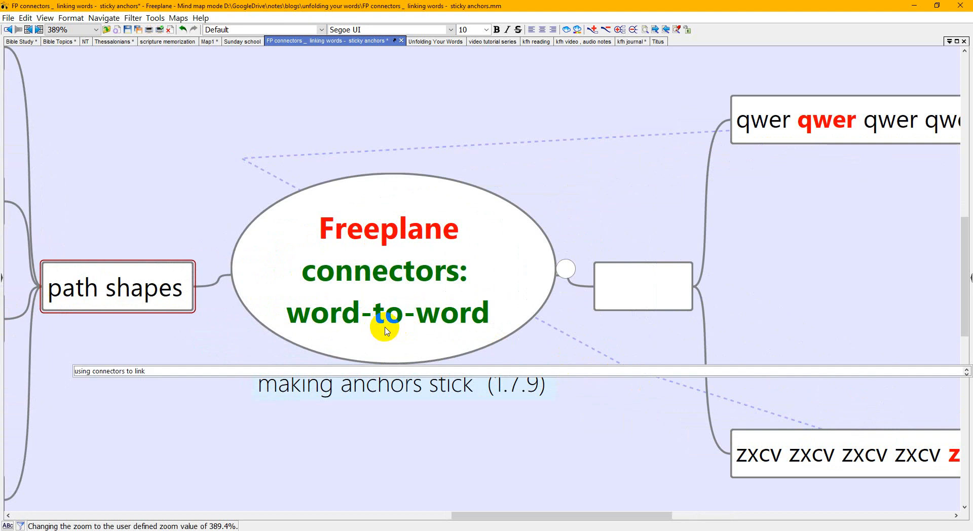
key(ctrl+z)
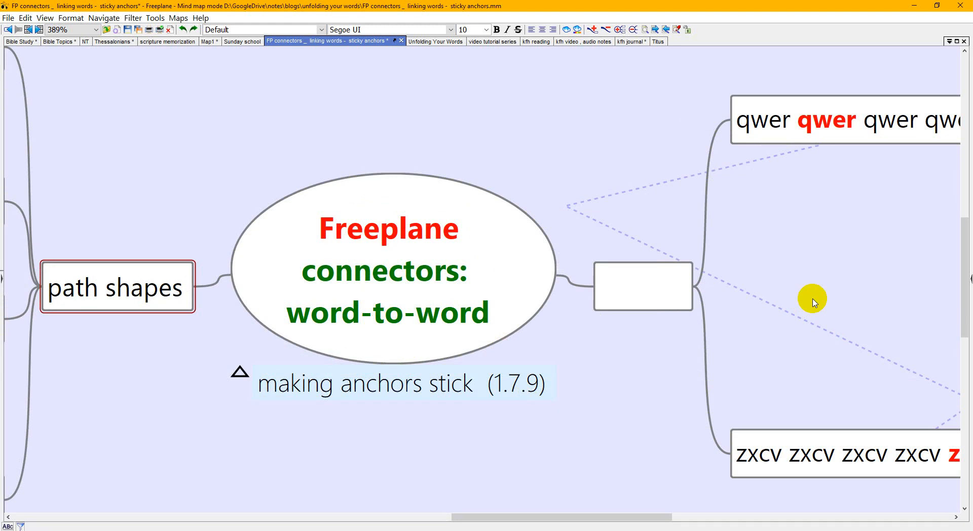
Step: Shift the connector's lower bend rightward so that its end meets the zxcv node at the red bold zxcv word
drag(627, 96, 269, 95)
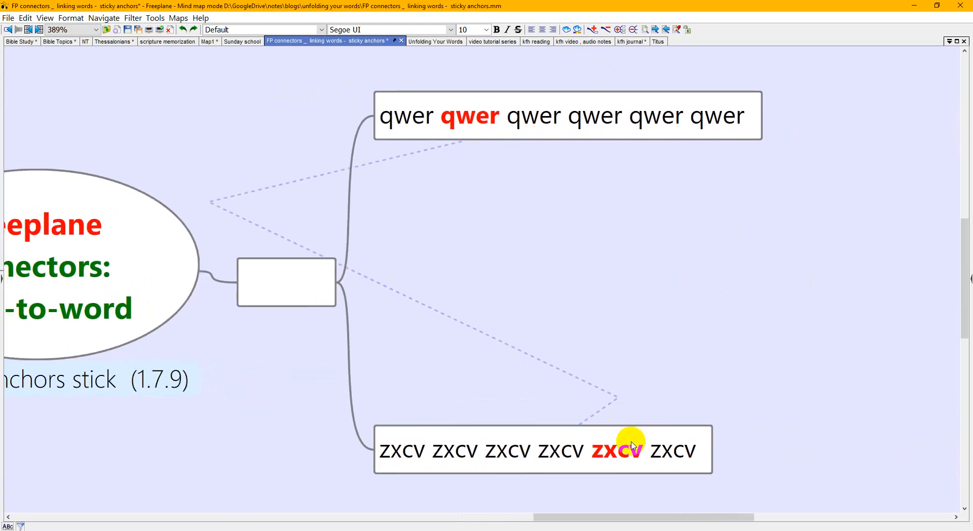
click(587, 418)
drag(587, 419, 675, 413)
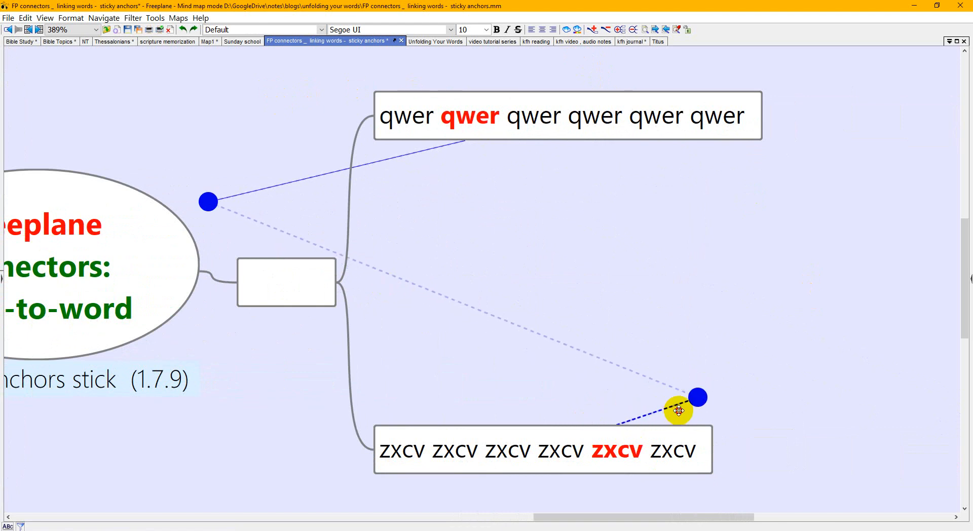
click(682, 413)
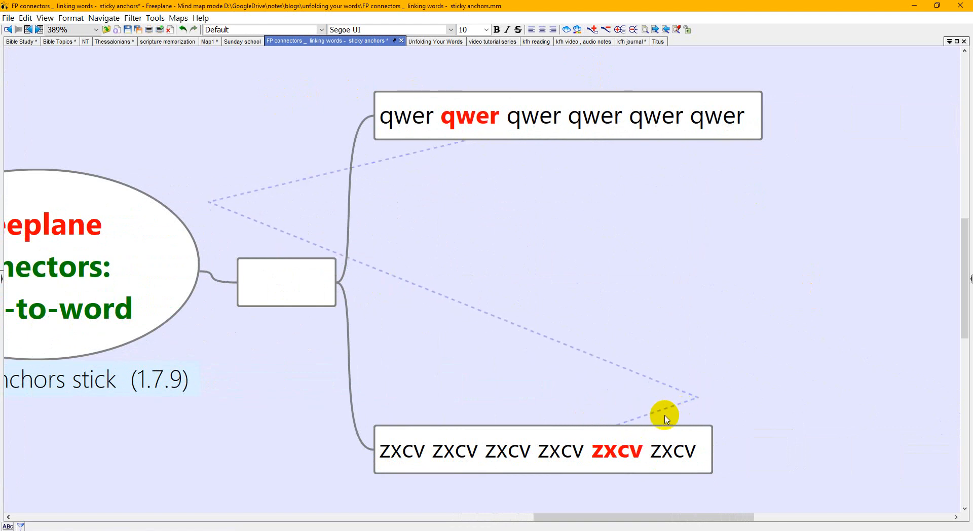
click(427, 149)
scroll(566, 174, down, 1)
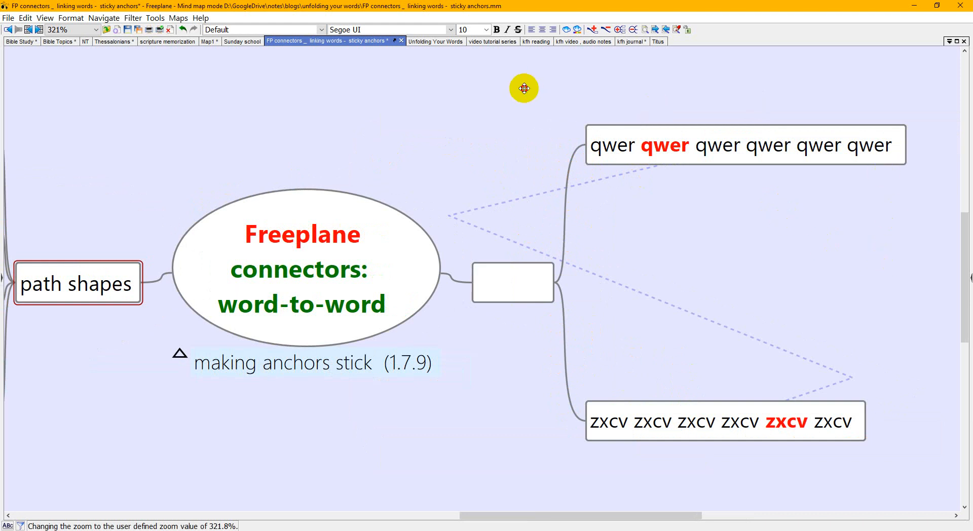
Step: Change the connector's shape to Line and move the zxcv node slightly to the right
drag(522, 86, 381, 96)
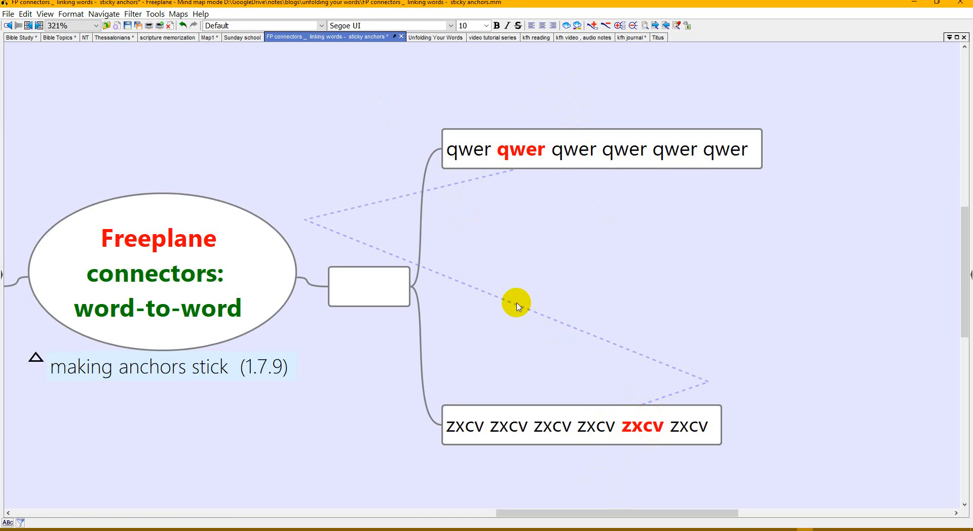
right_click(517, 306)
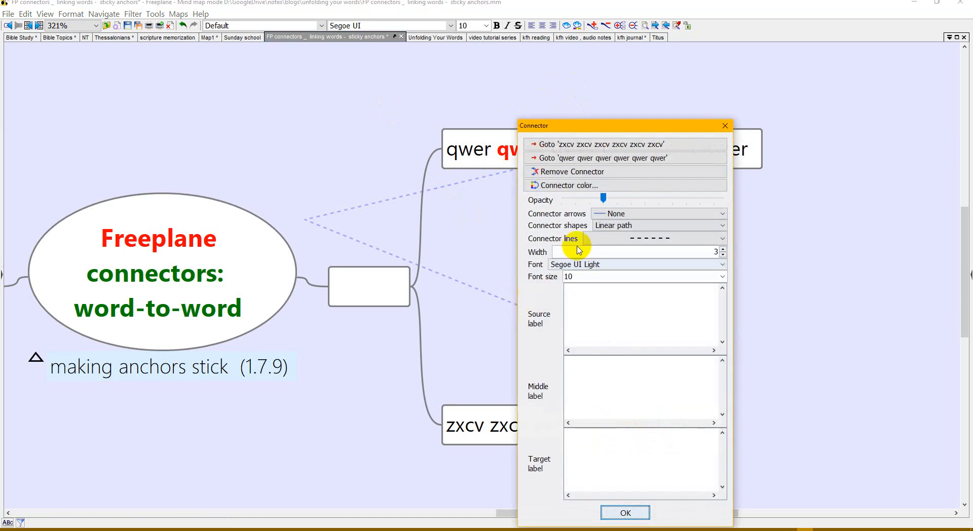
click(597, 225)
click(603, 246)
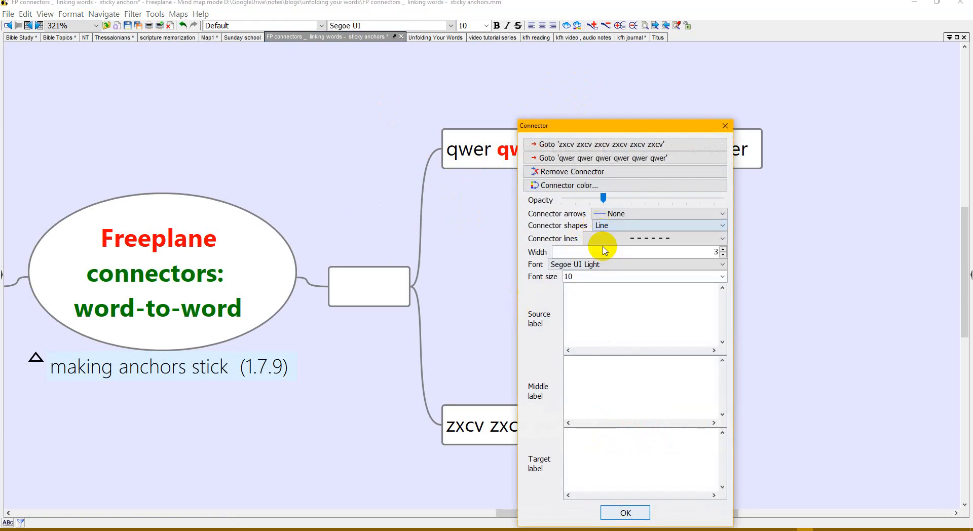
click(479, 297)
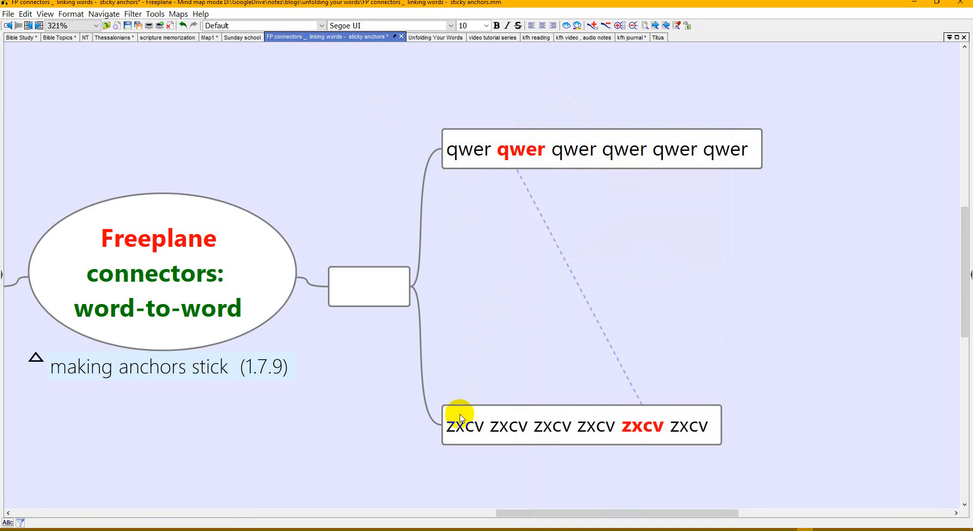
drag(444, 425, 482, 414)
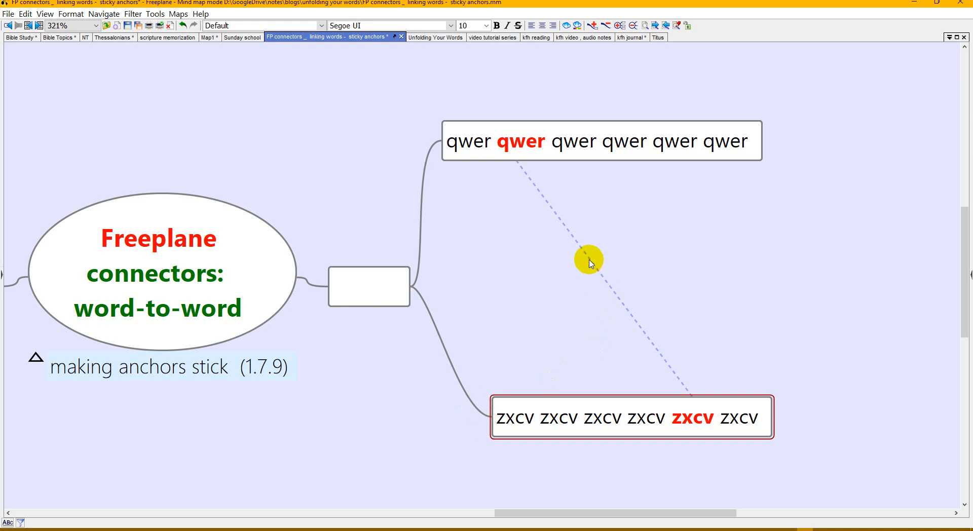
drag(590, 261, 582, 239)
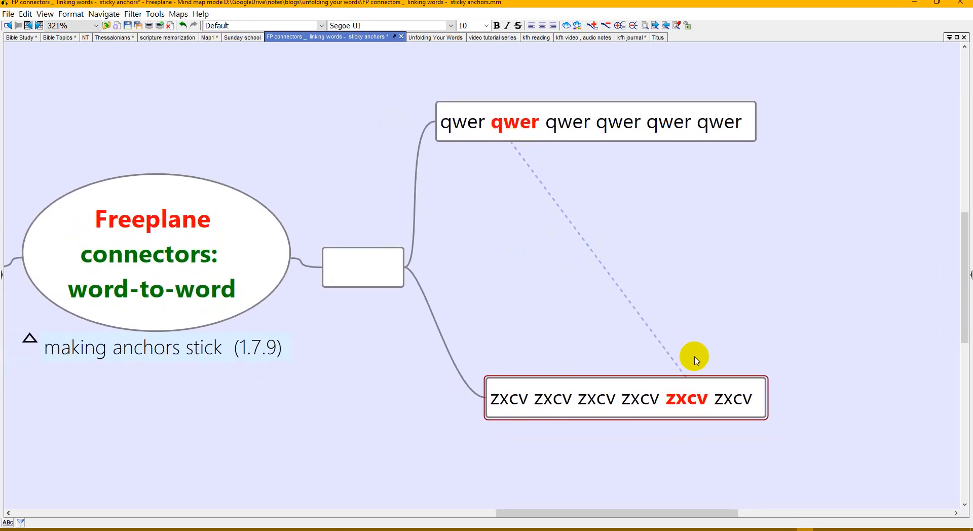
Step: Set the connector's line style to widely spaced dots and give it the middle label "label"
click(598, 260)
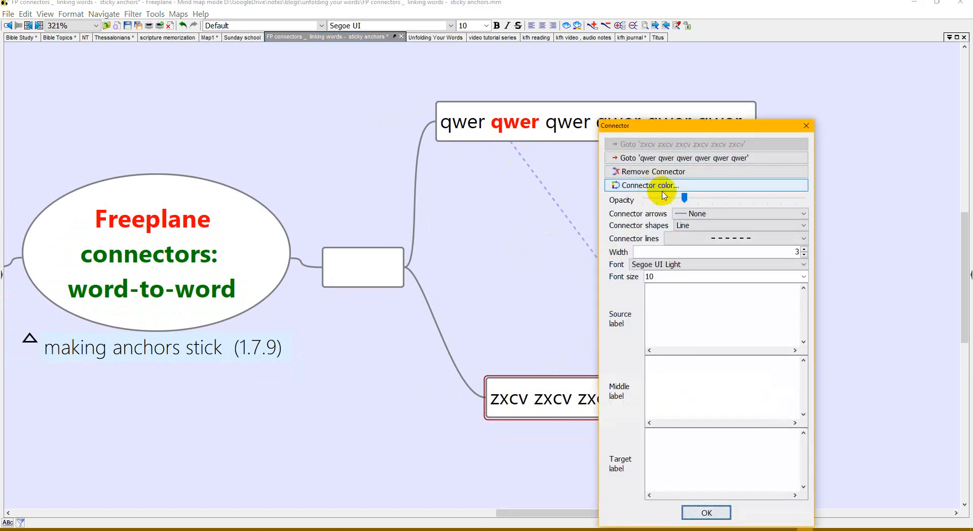
click(703, 214)
click(703, 213)
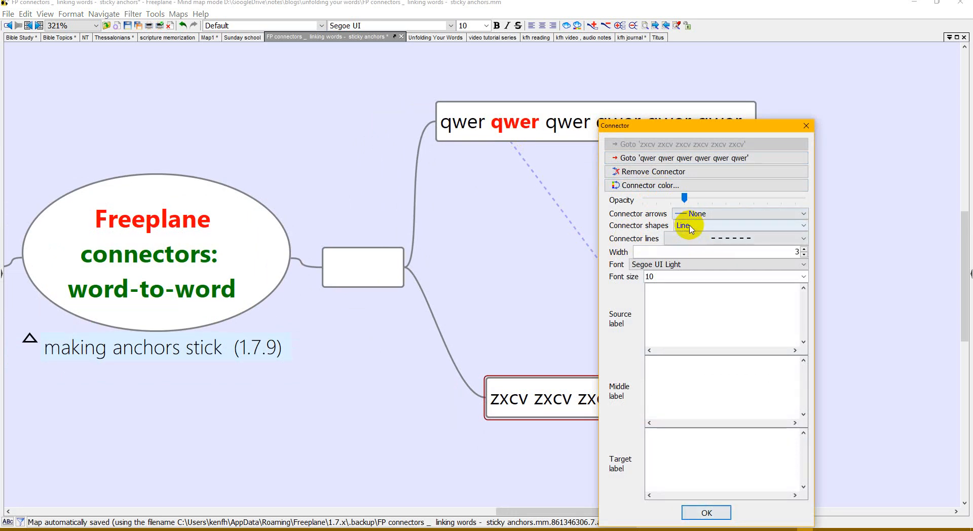
click(693, 226)
click(695, 227)
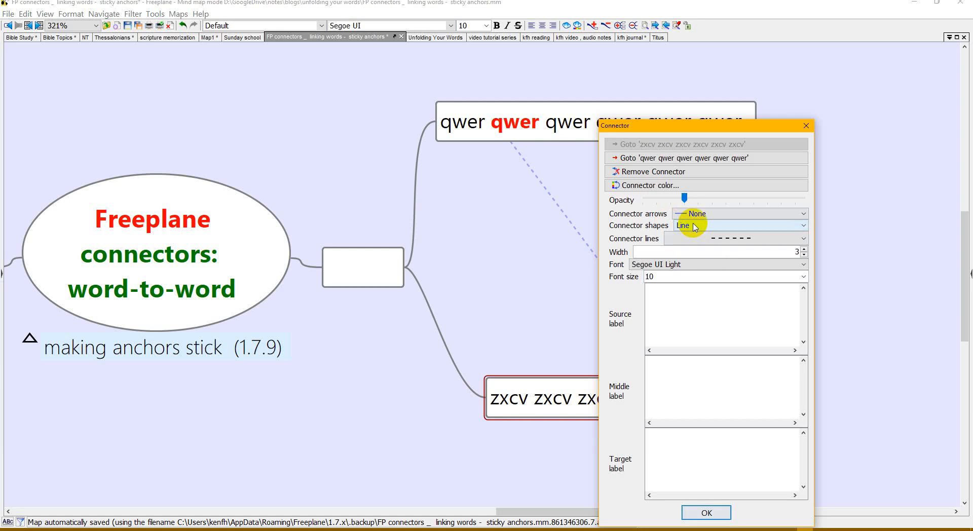
click(691, 240)
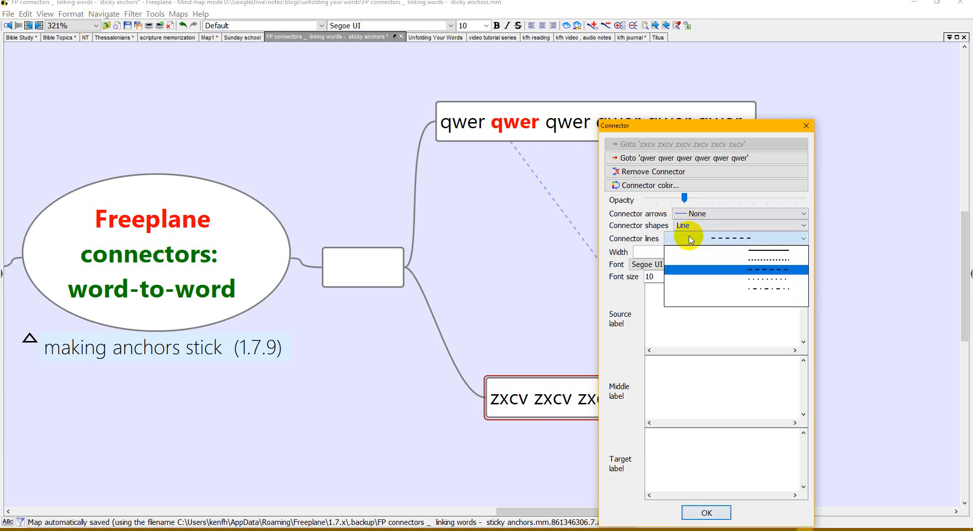
click(721, 279)
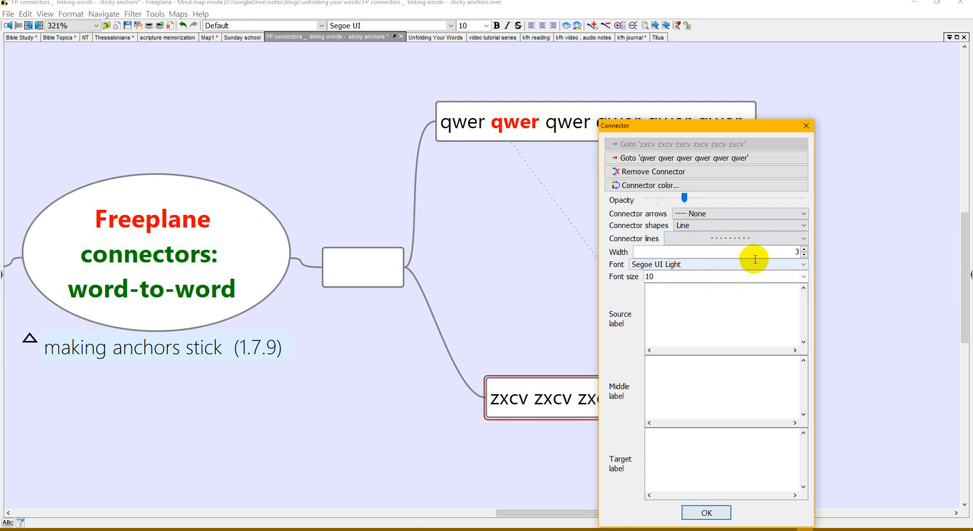
click(675, 375)
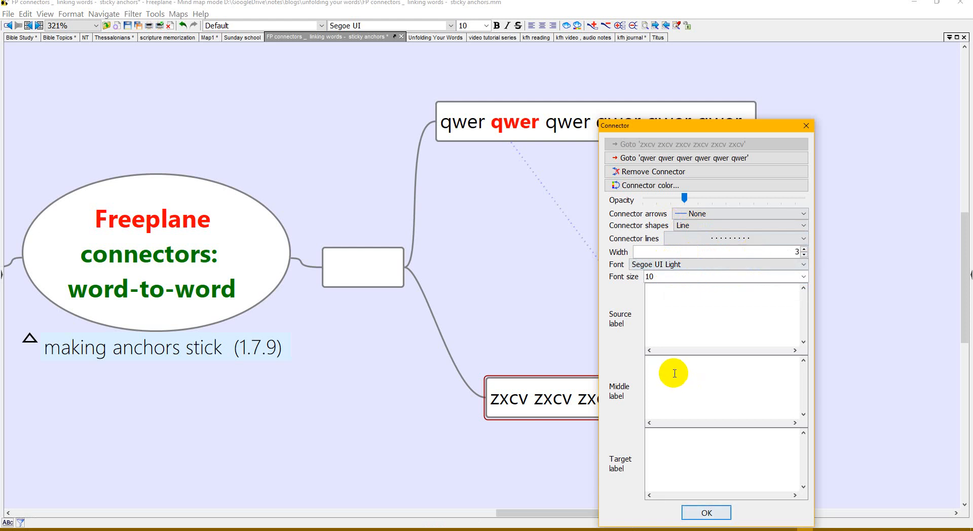
key(Escape)
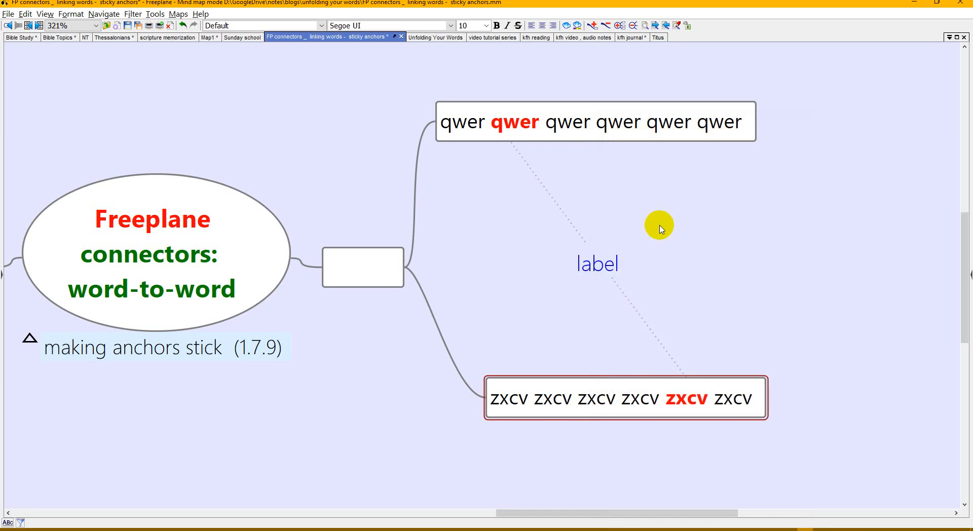
Step: Reorder the two sibling nodes by moving the zxcv node above the qwer node
scroll(660, 226, down, 4)
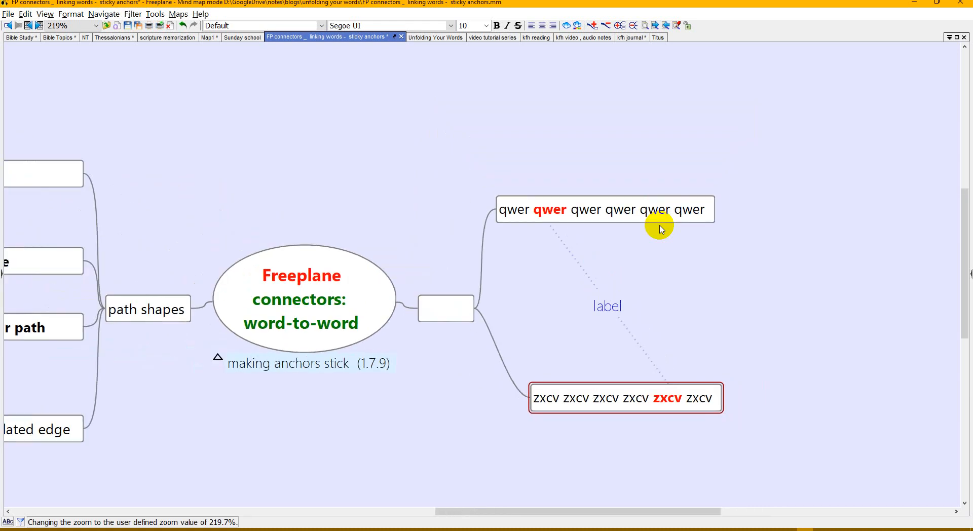
drag(754, 326, 674, 213)
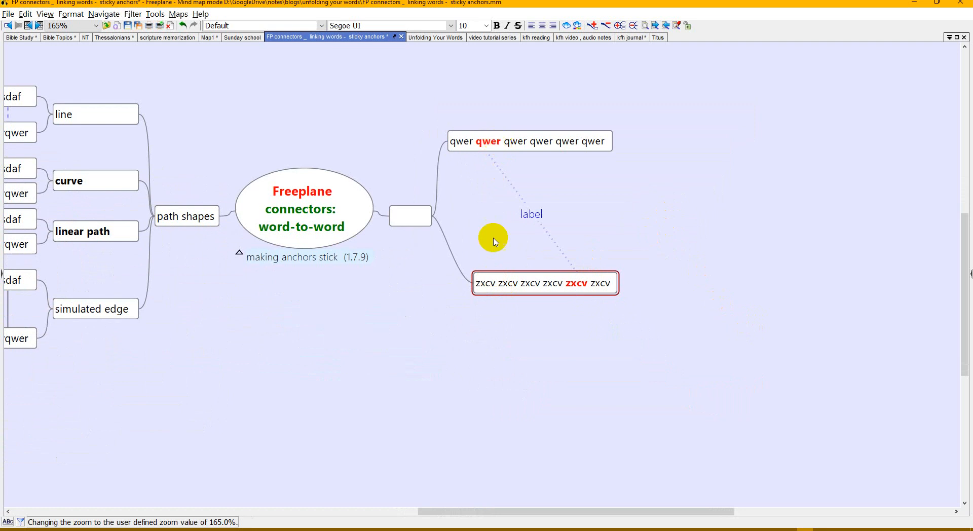
drag(510, 286, 462, 140)
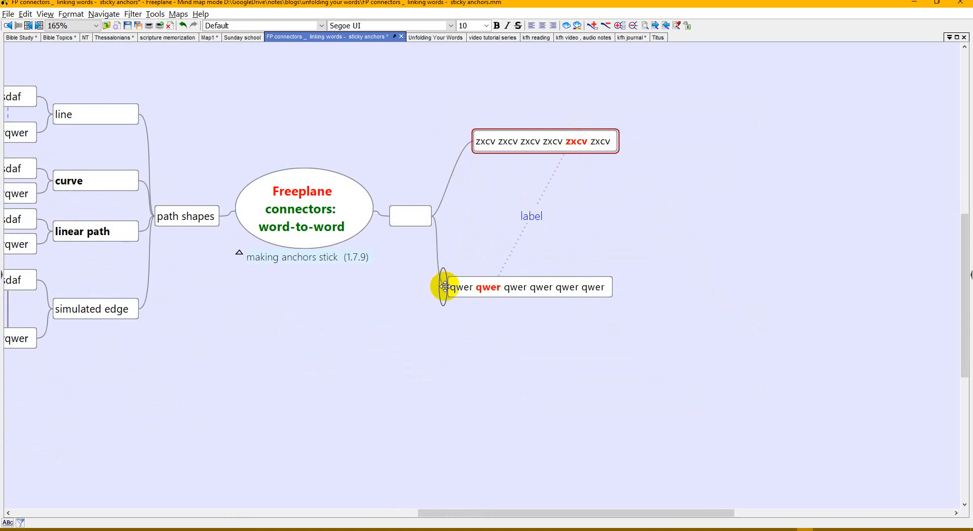
Step: Move the qwer node far left below the simulated edge branch, and return it beneath the zxcv node
drag(444, 288, 71, 419)
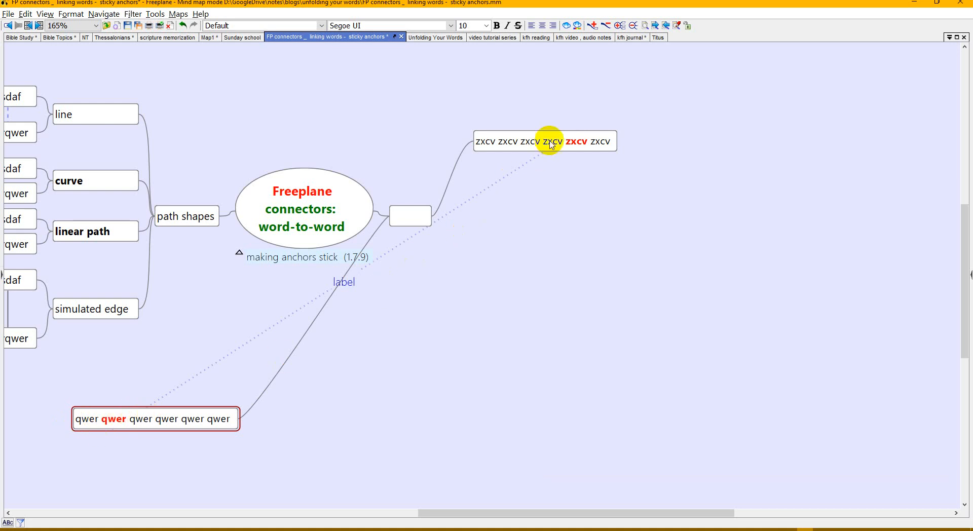
mouse_move(69, 418)
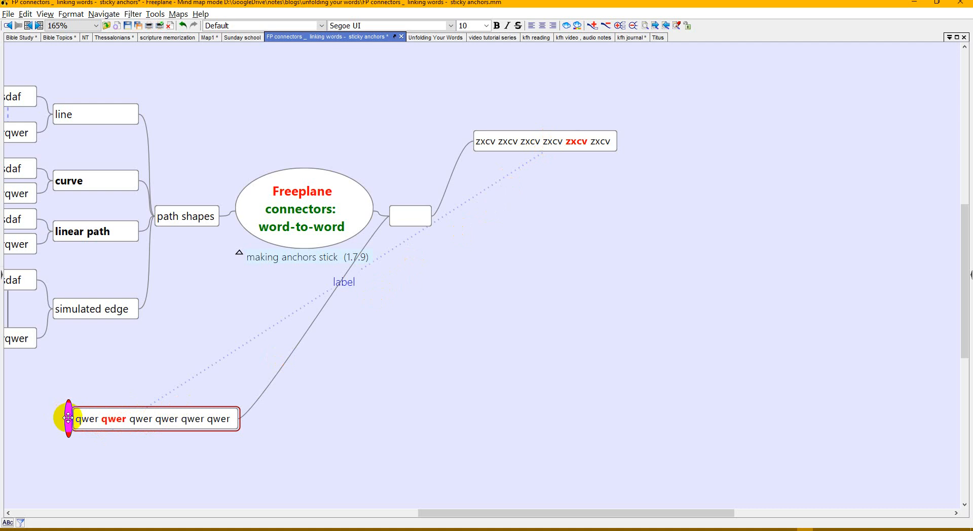
drag(68, 418, 484, 263)
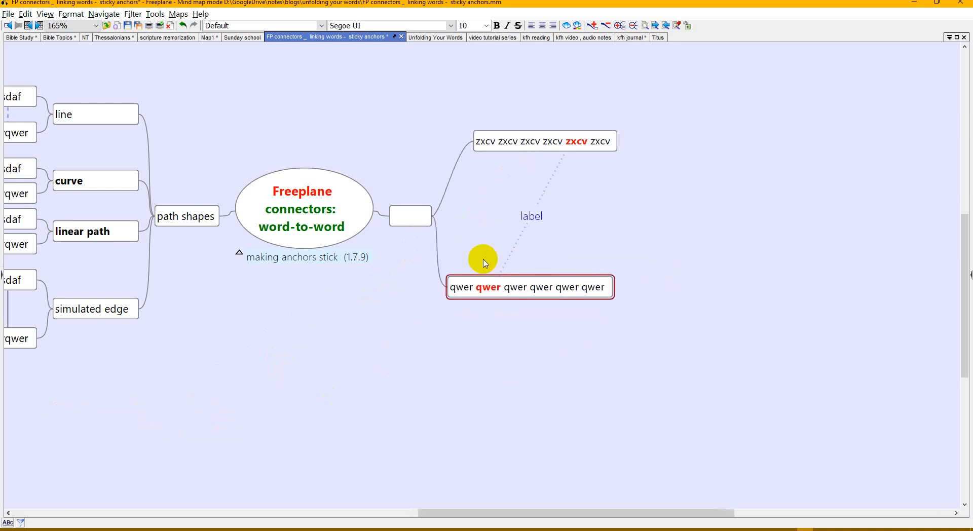
Step: Make the backgrounds of both the zxcv and qwer nodes nearly transparent by setting the background colour's alpha to 5
ctrl+click(528, 145)
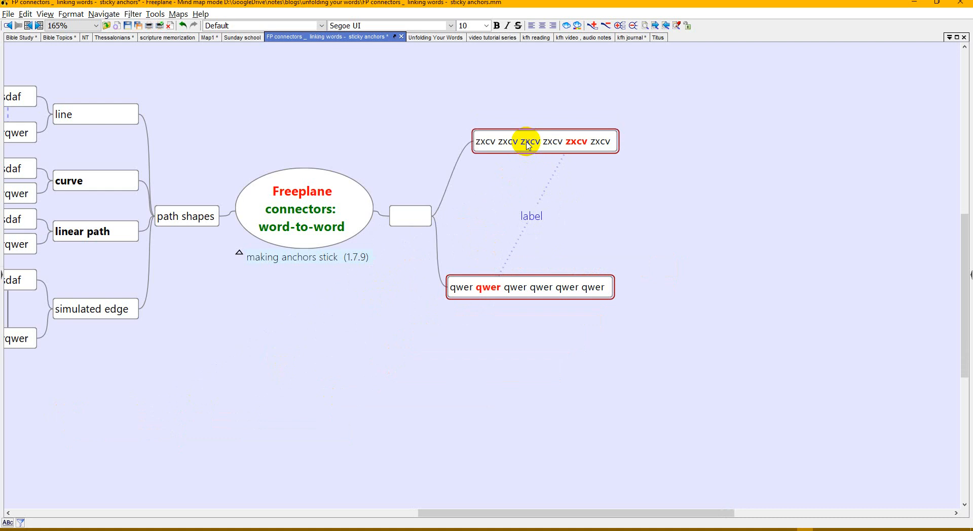
key(alt+p)
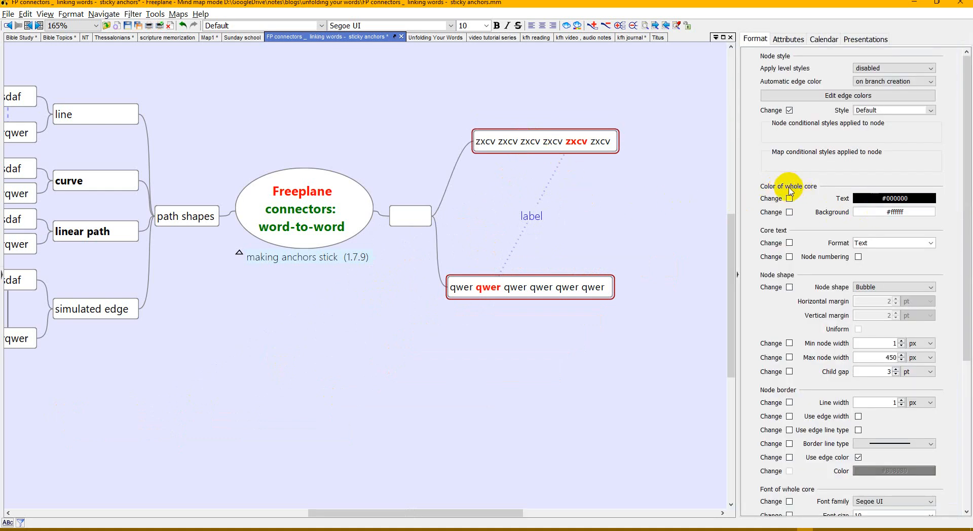
click(873, 213)
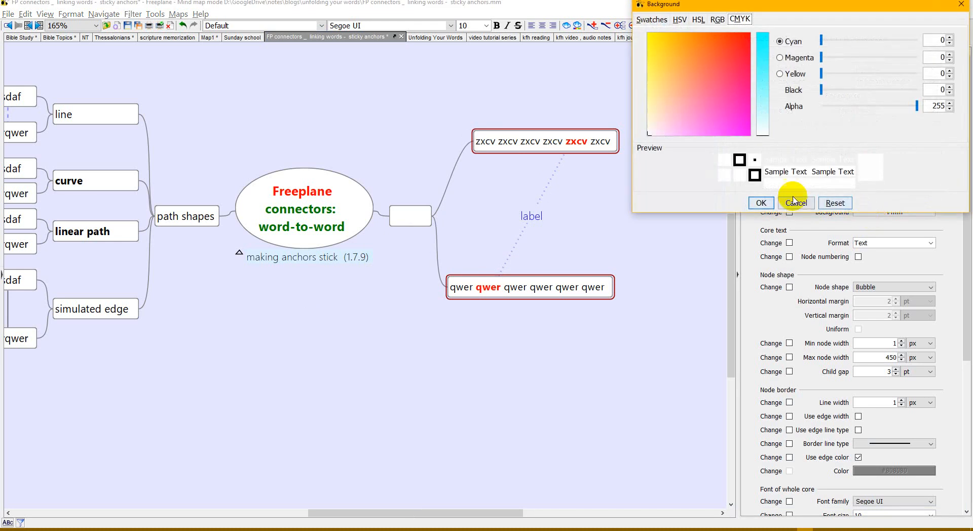
click(824, 107)
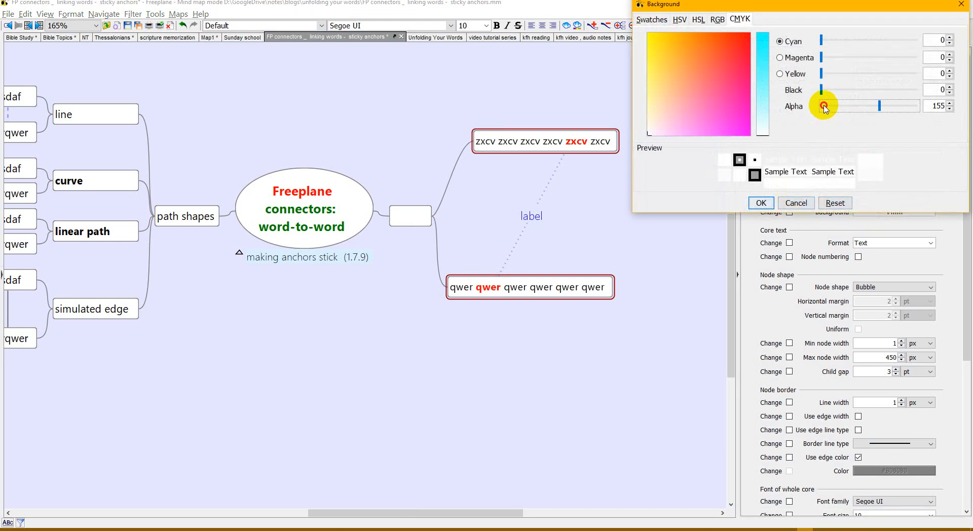
click(825, 107)
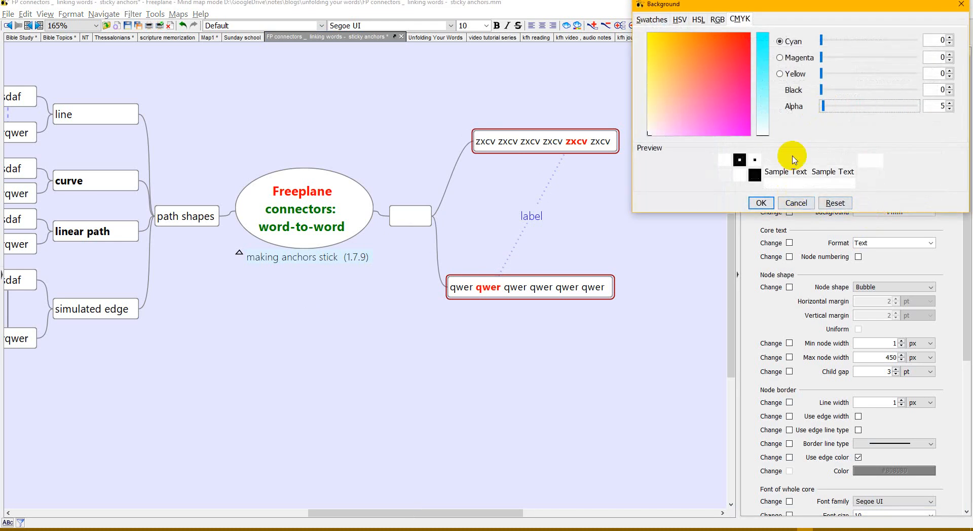
click(762, 203)
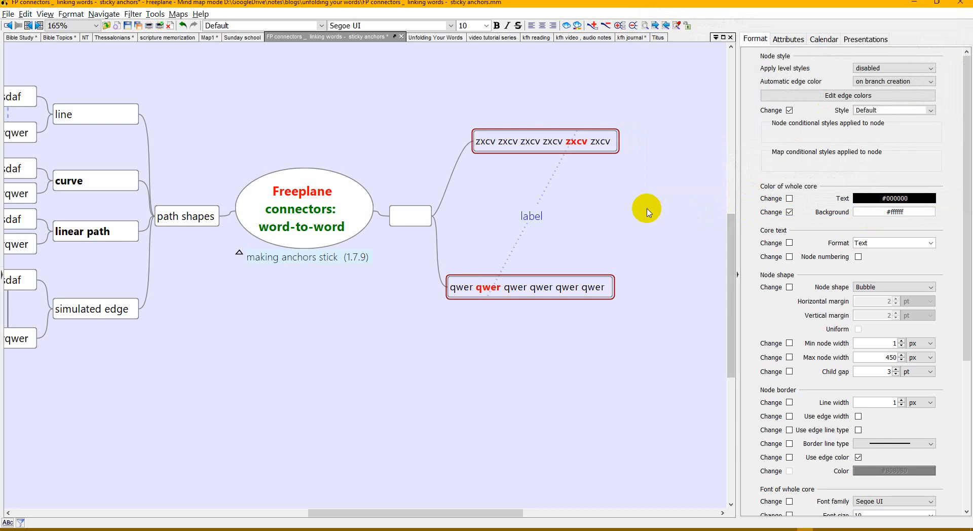
key(ctrl+F11)
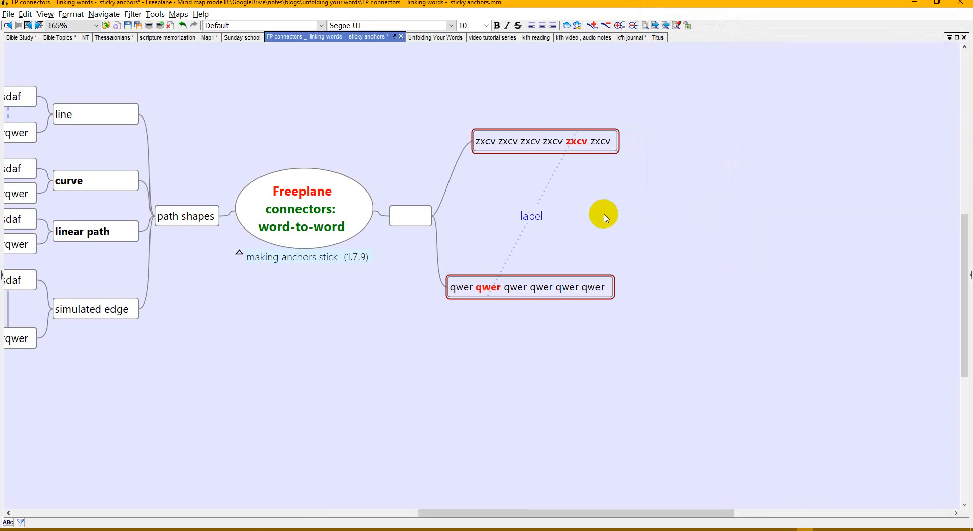
scroll(603, 215, up, 2)
scroll(604, 217, up, 2)
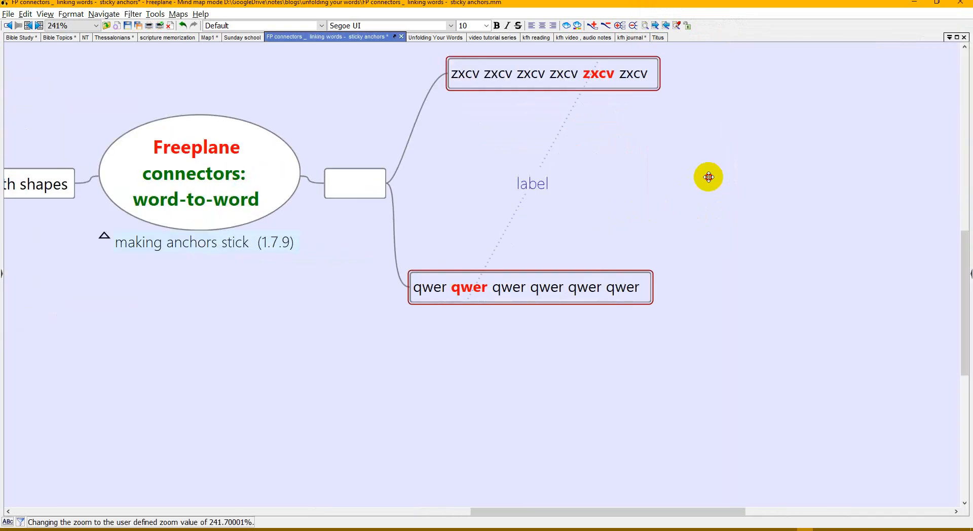
Step: Try shifting the qwer node right, and reset both the qwer and zxcv nodes to their default horizontal positions
drag(709, 176, 698, 256)
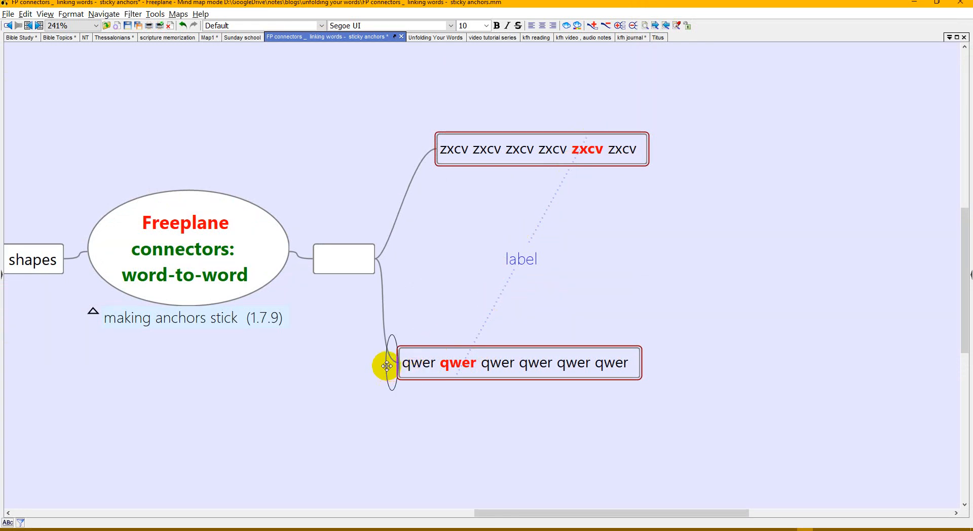
scroll(336, 370, down, 3)
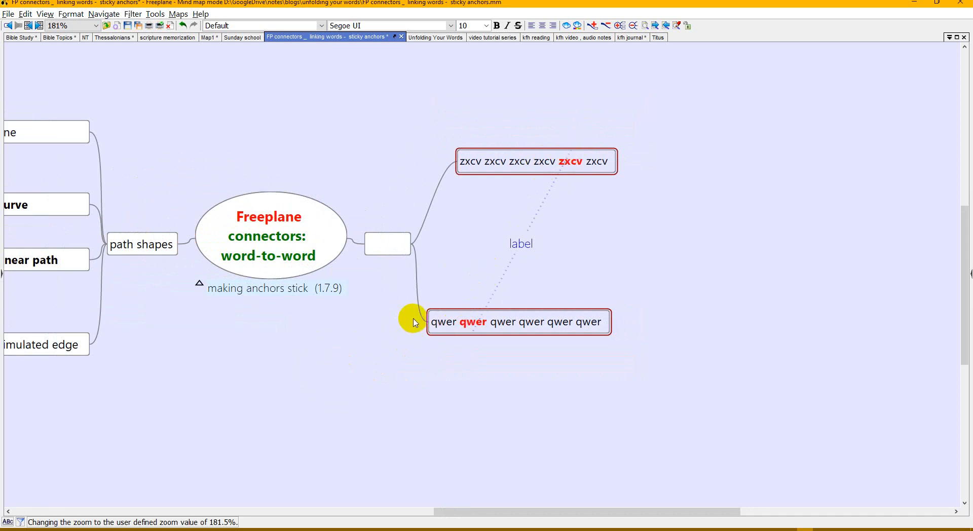
drag(422, 332, 458, 313)
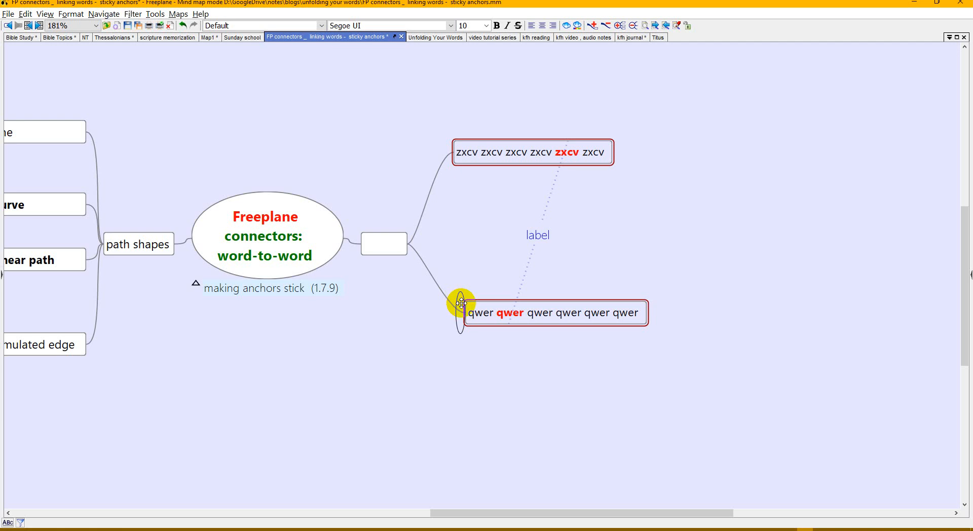
double_click(460, 303)
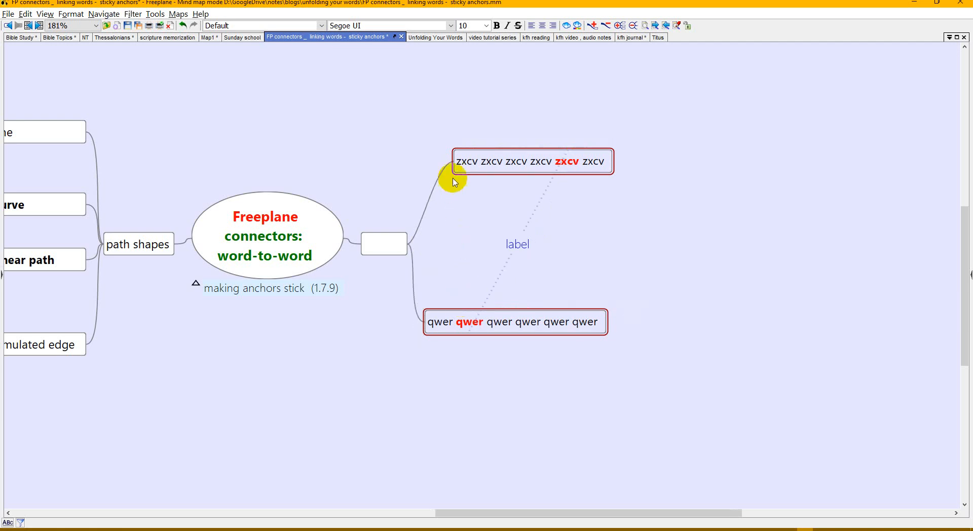
double_click(449, 160)
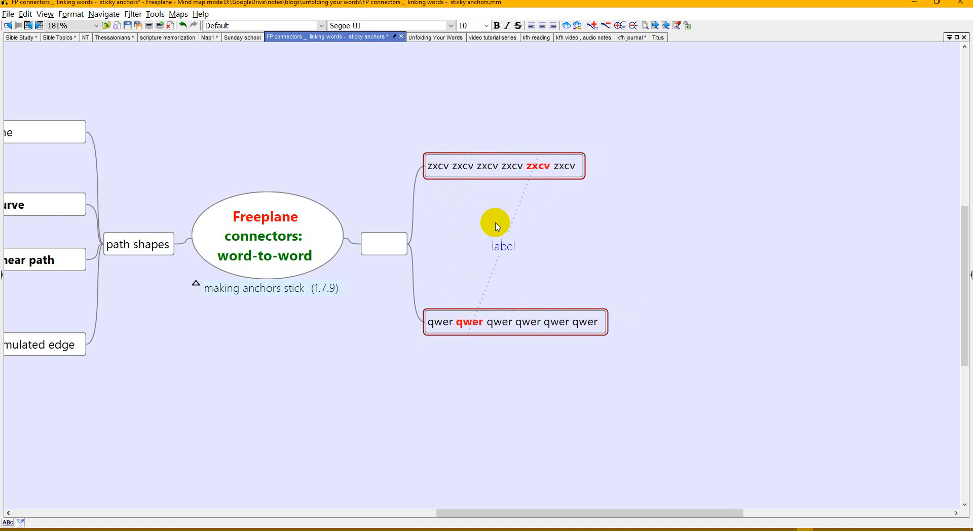
Step: Change the shape of the dotted connector between the zxcv and qwer nodes to Linear path
double_click(515, 214)
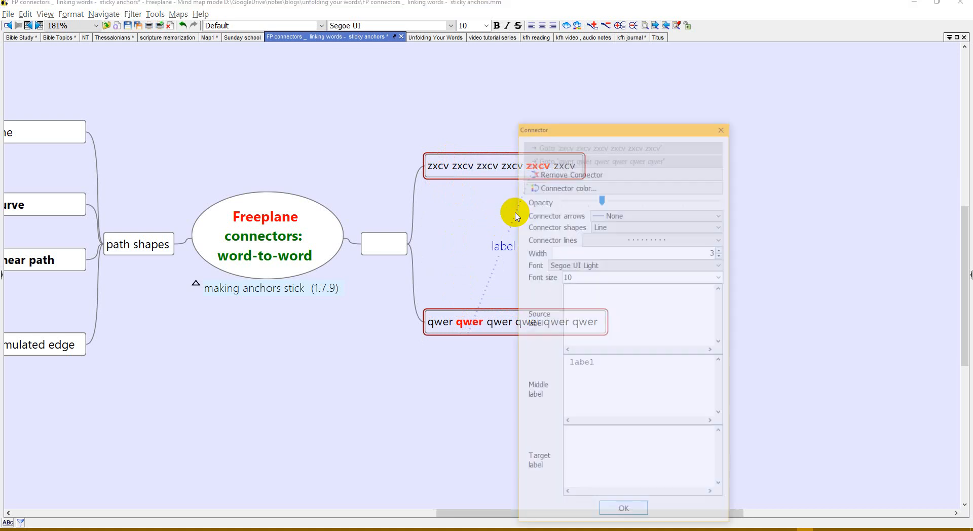
click(620, 226)
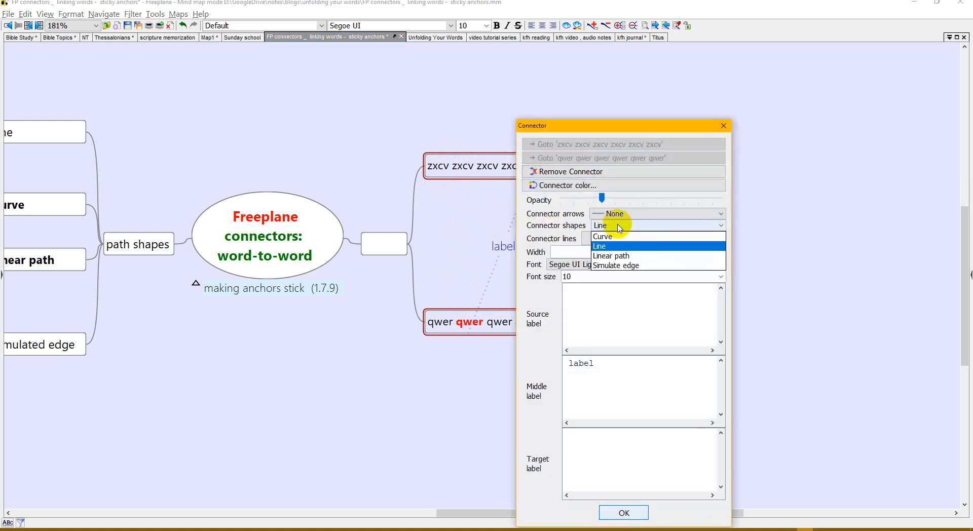
click(614, 256)
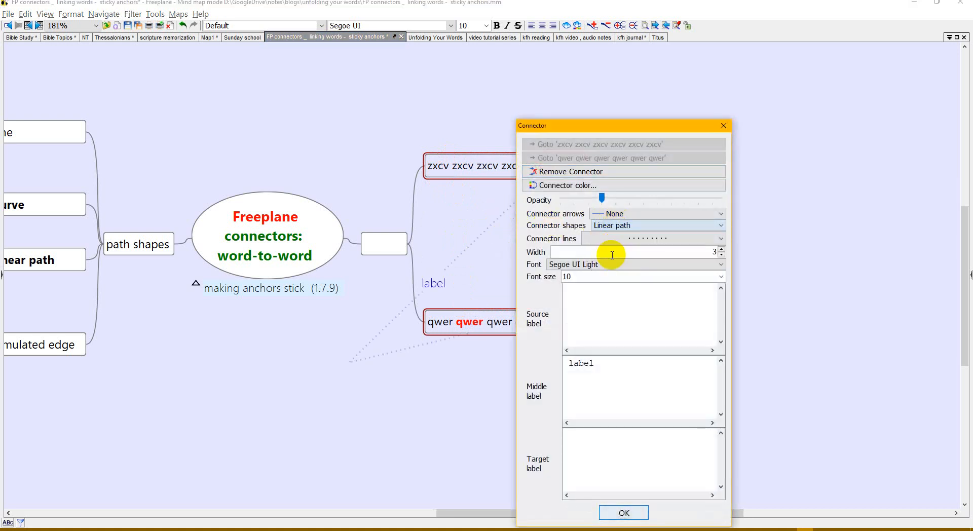
click(769, 232)
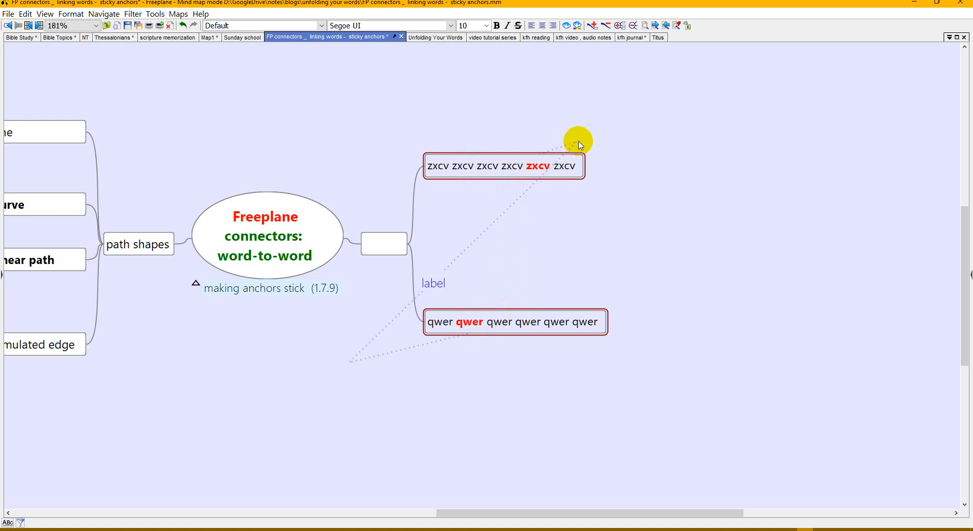
Step: Move the connector's bend points so its ends attach beneath the red zxcv word and above the red qwer word
drag(575, 143, 560, 188)
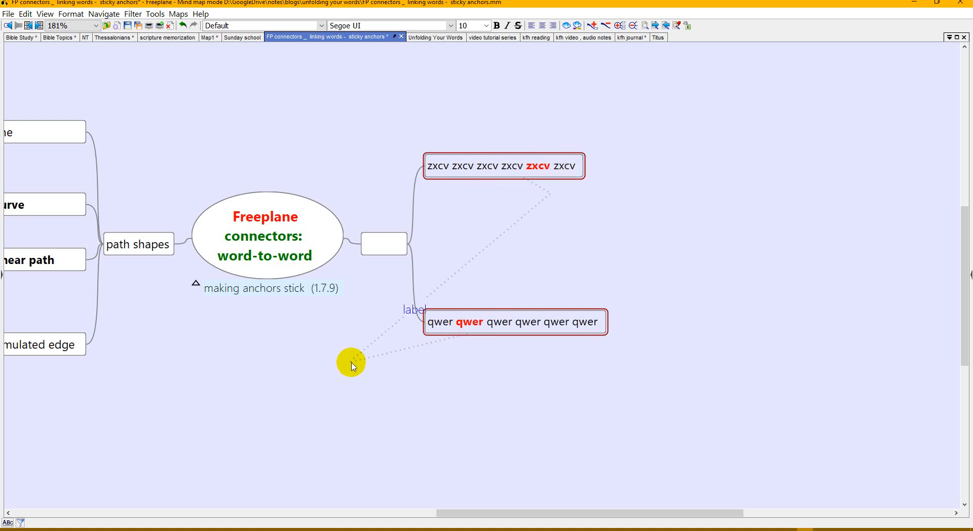
drag(352, 362, 381, 298)
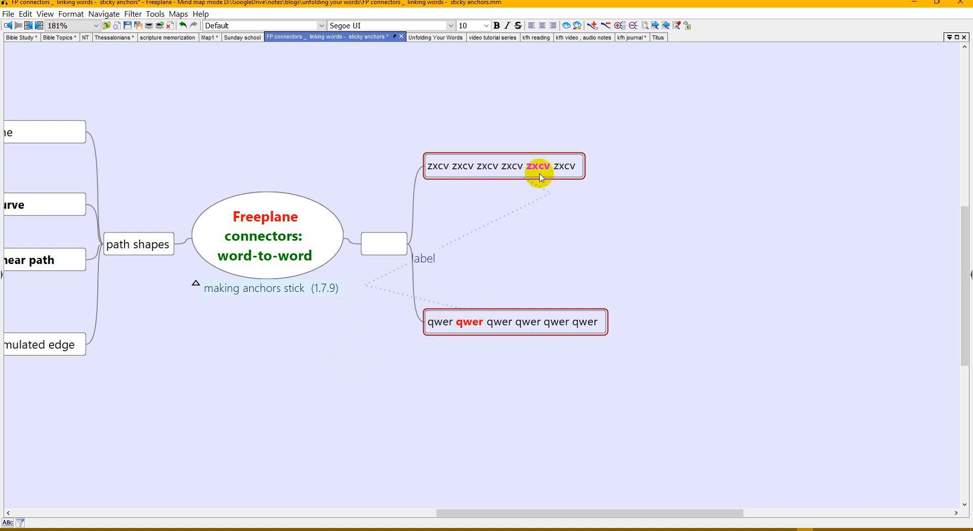
drag(536, 188, 562, 202)
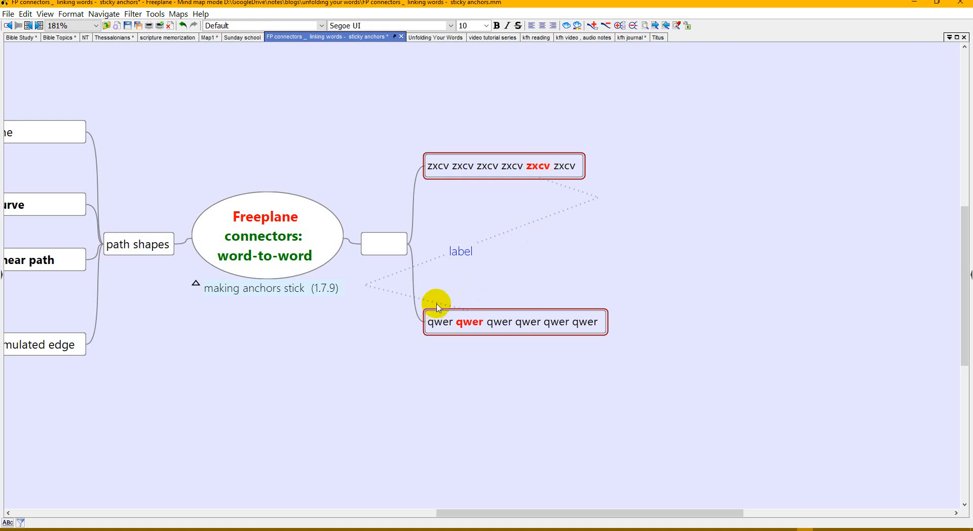
Step: Set the dotted connector's shape back to Line and test it by shifting the qwer node
double_click(511, 232)
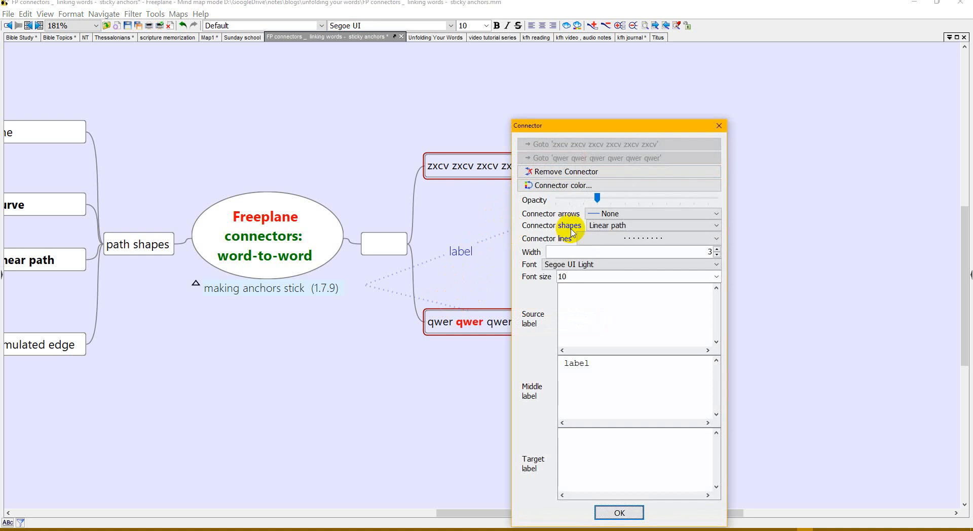
click(595, 230)
click(593, 244)
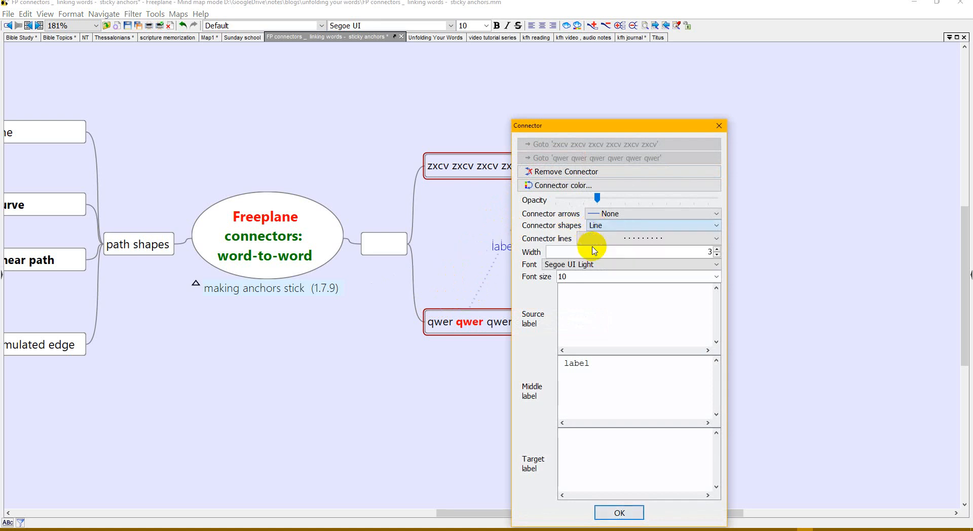
click(791, 233)
mouse_move(422, 319)
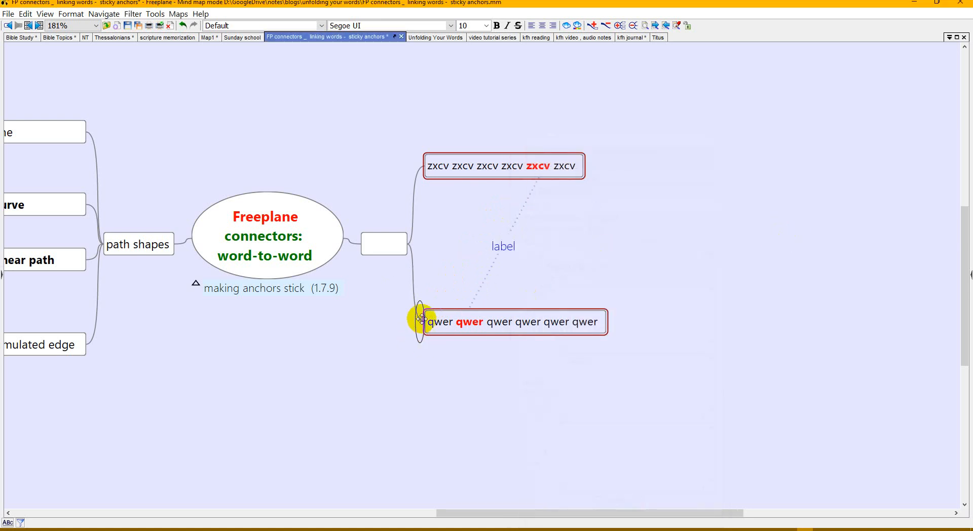
drag(422, 320, 442, 309)
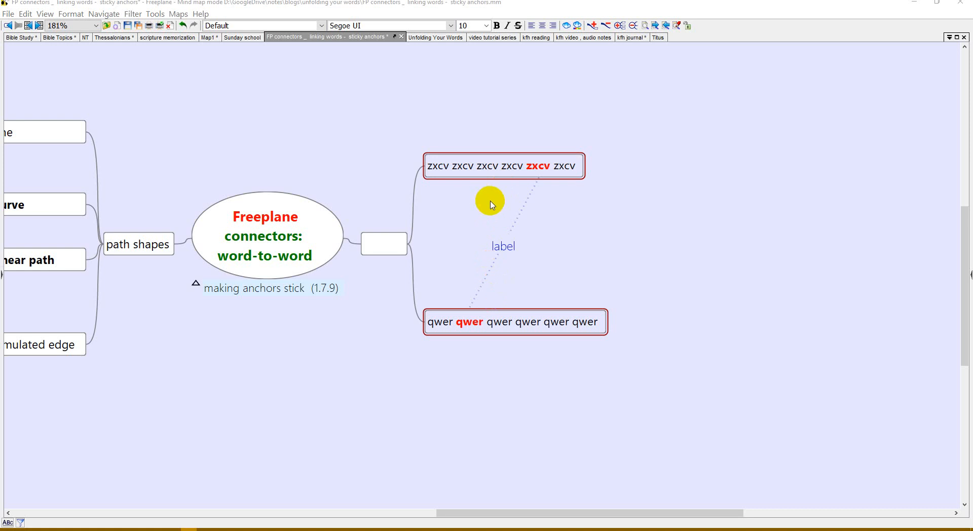
Step: Remove the labelled dotted connector and bring the zxcv and qwer nodes back close together
double_click(515, 218)
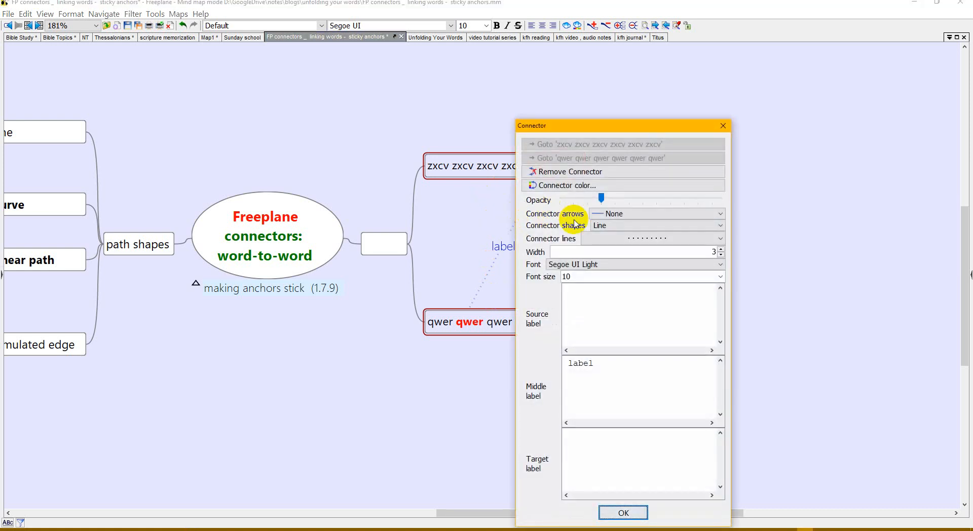
click(557, 172)
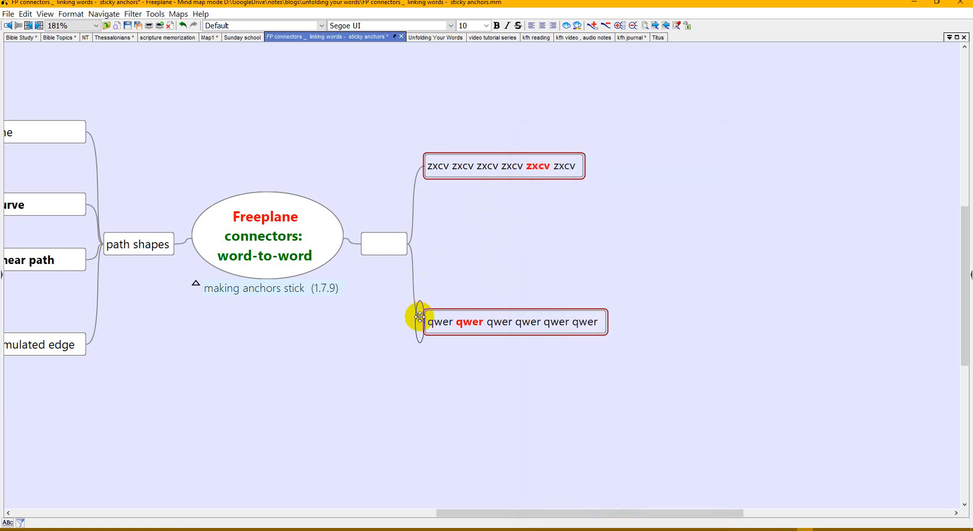
drag(420, 318, 419, 430)
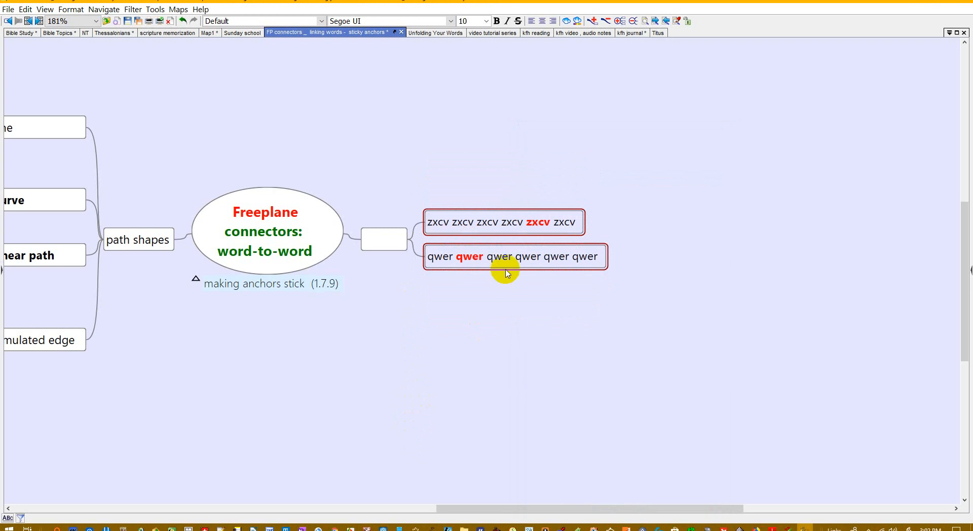
Step: Move the qwer node above the zxcv node, and return the zxcv node to first place
click(463, 260)
drag(463, 260, 446, 211)
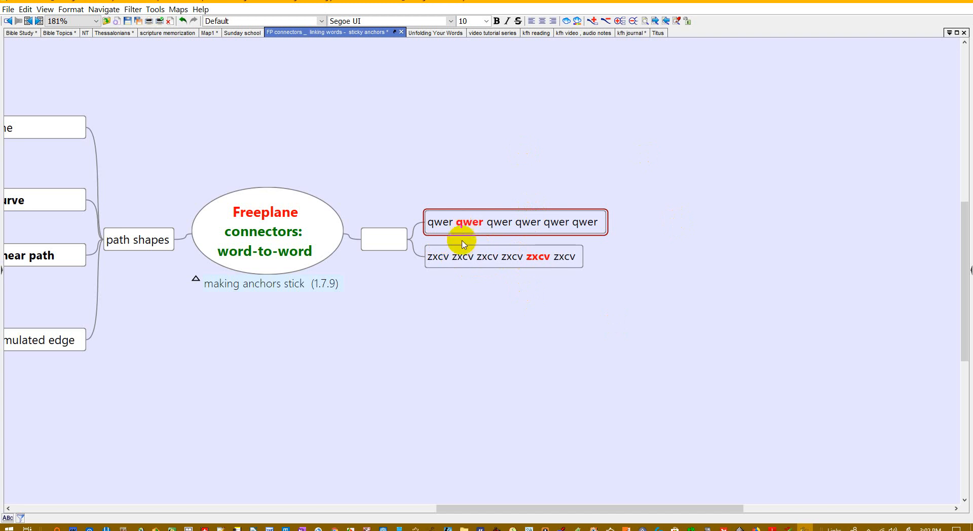
click(461, 260)
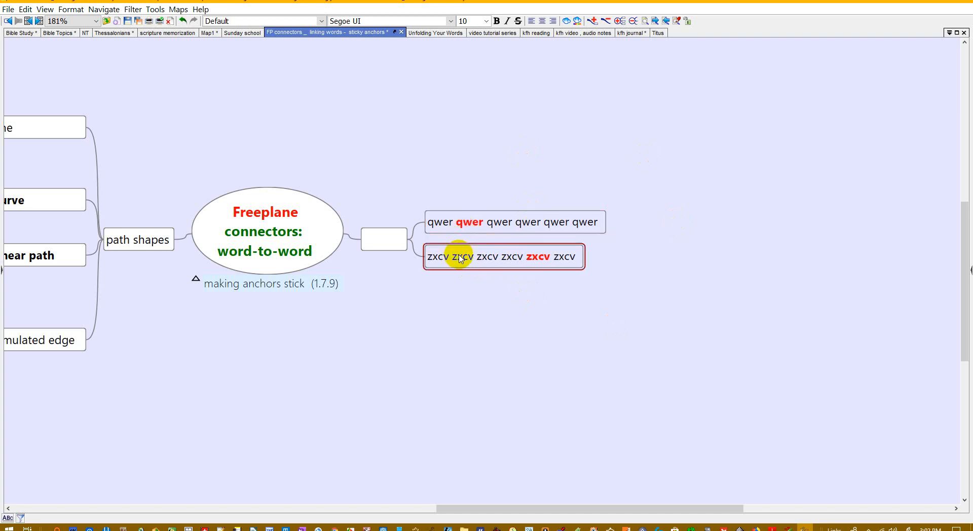
drag(459, 258, 453, 217)
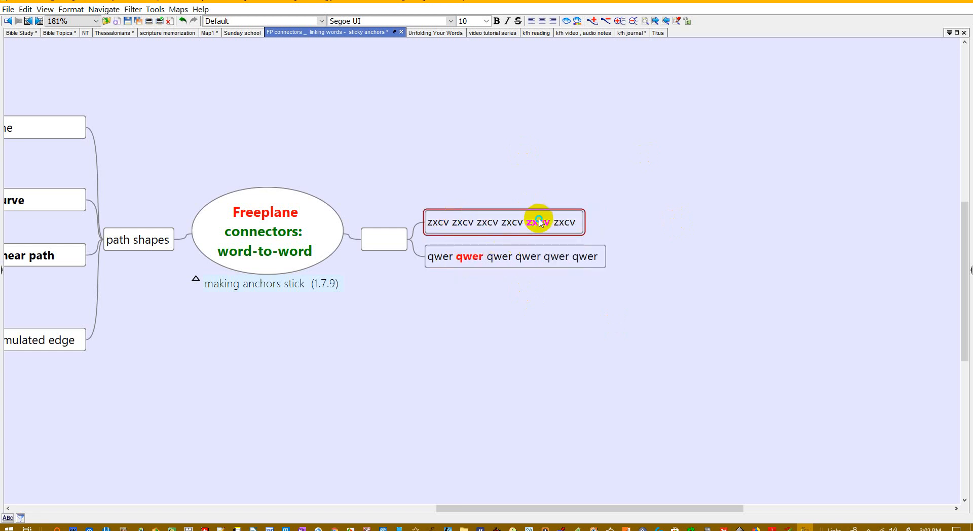
Step: Connect the zxcv node to the qwer node and move the new connector's bend points in towards the zxcv node's right end
drag(540, 222, 542, 256)
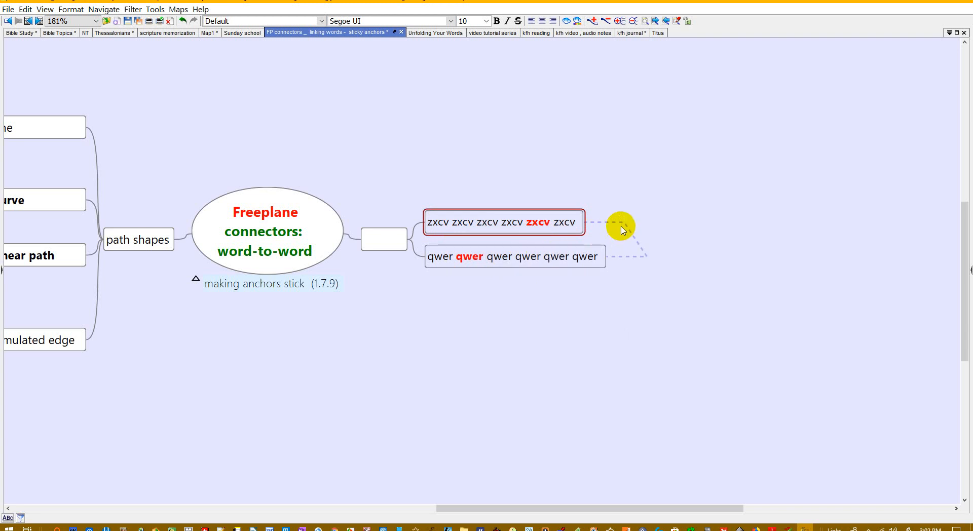
mouse_move(623, 222)
mouse_down()
mouse_move(604, 194)
mouse_move(617, 213)
mouse_move(624, 205)
mouse_up()
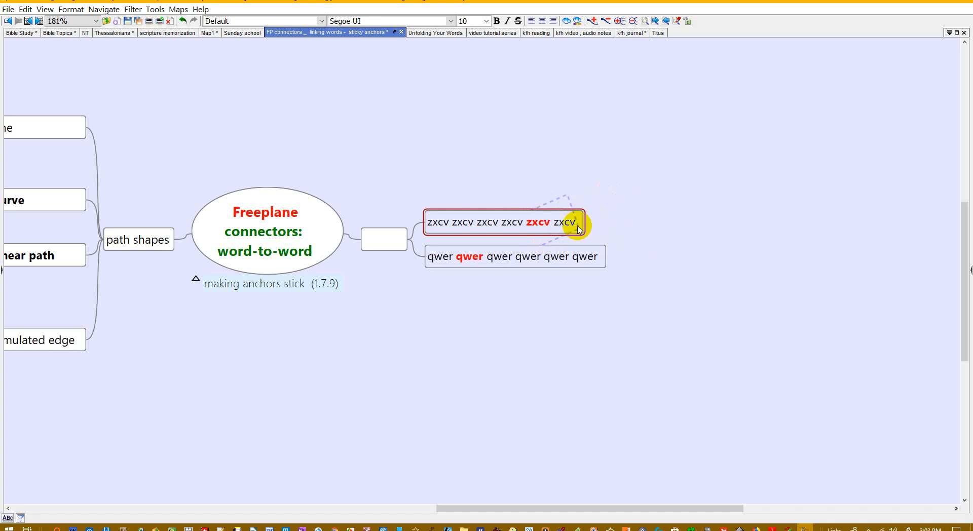
drag(579, 228, 602, 252)
text(z)
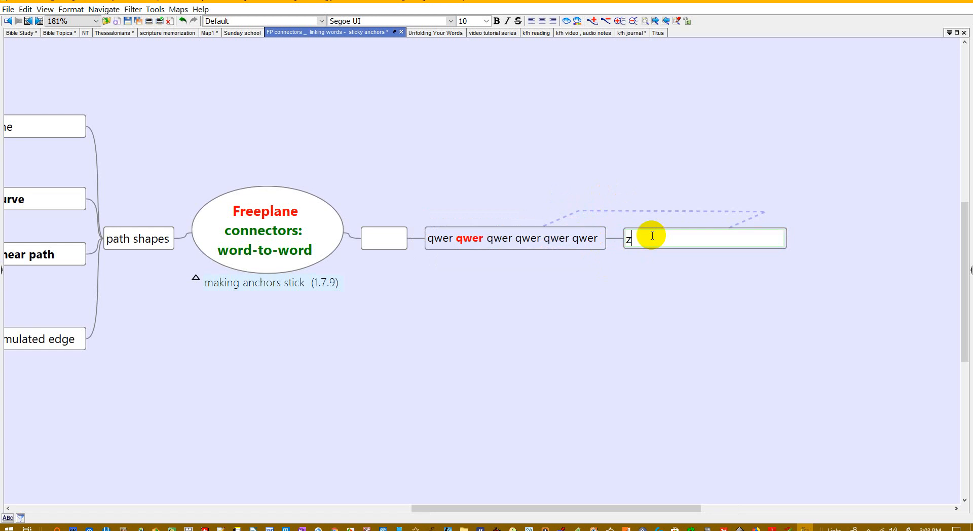
key(Escape)
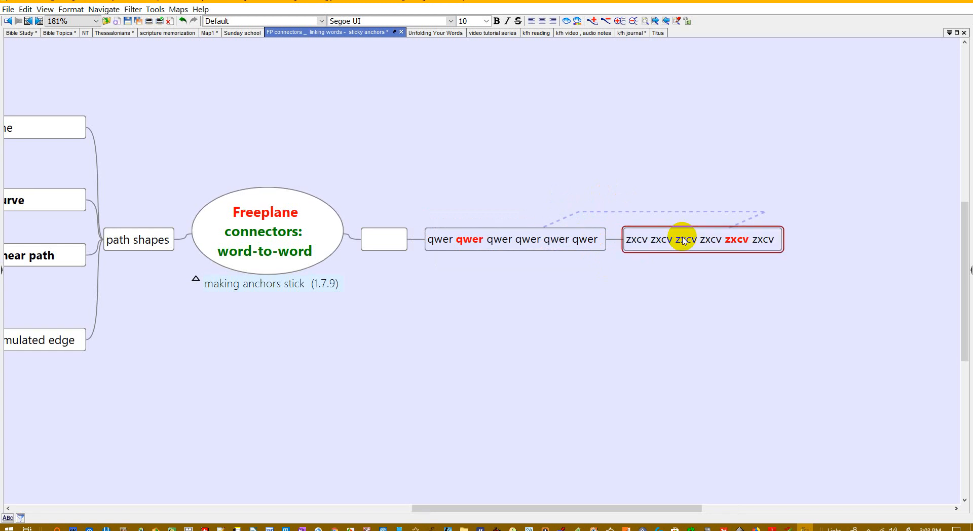
key(ctrl+z)
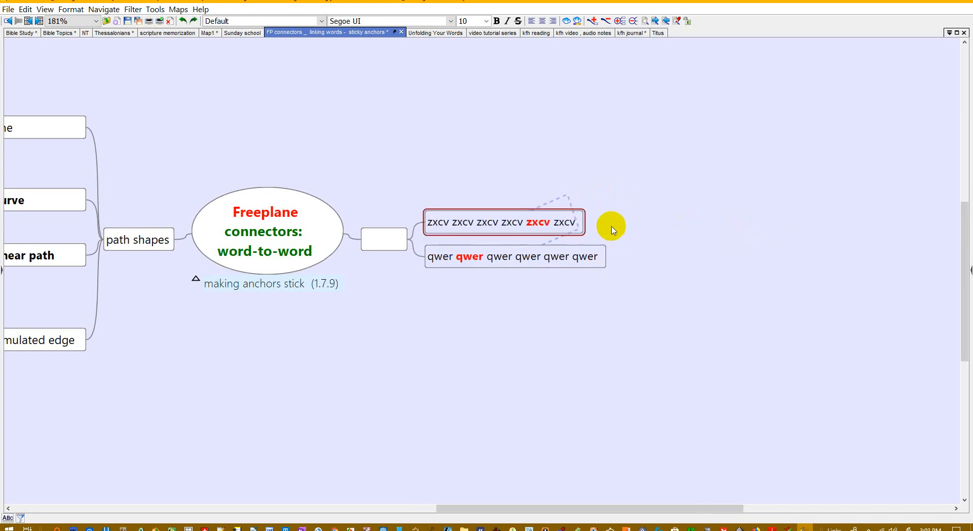
Step: Lower the qwer node to expose the connector's lower bend point, move that point beneath the node, and reset the node's position
scroll(614, 230, up, 3)
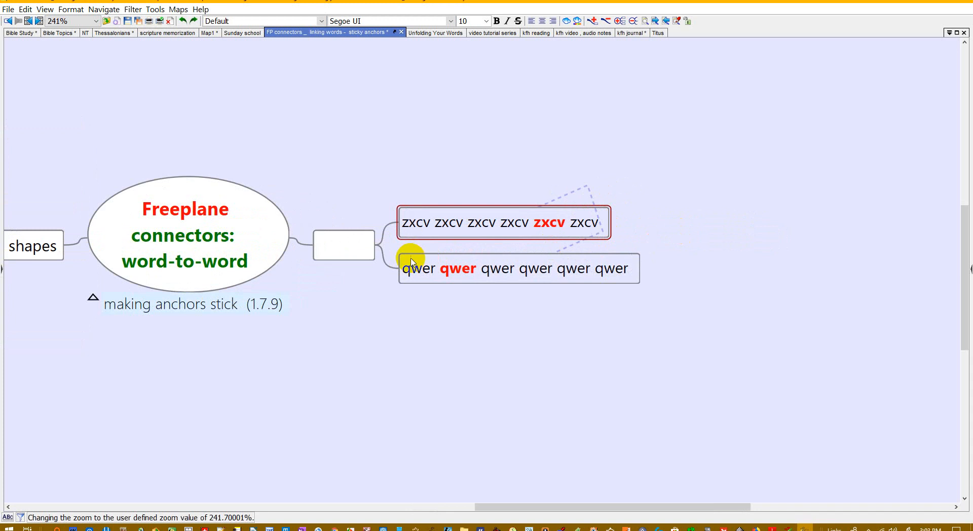
drag(392, 267, 383, 358)
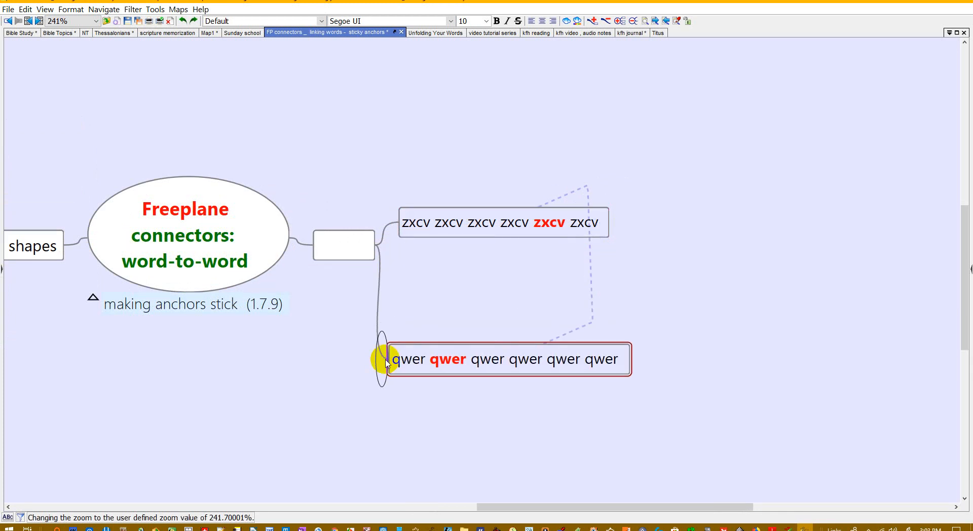
click(588, 322)
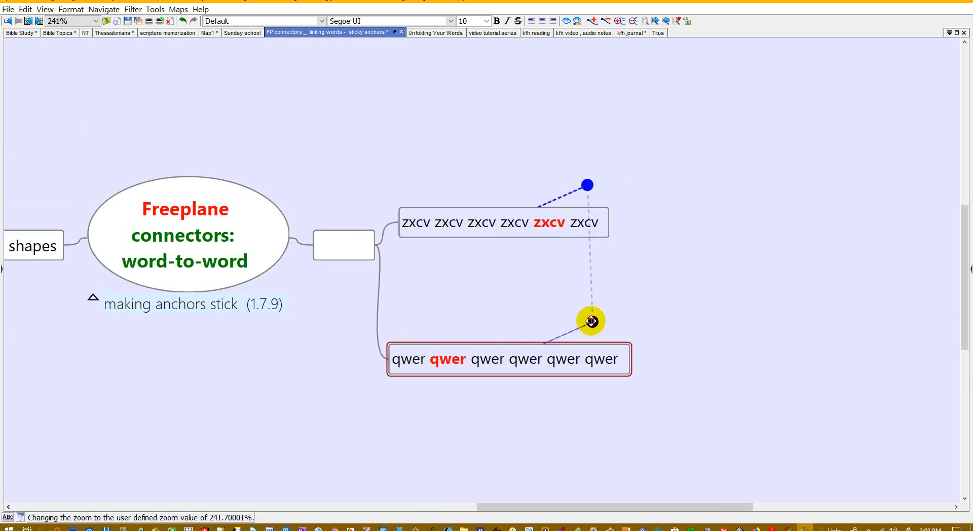
drag(589, 322, 567, 404)
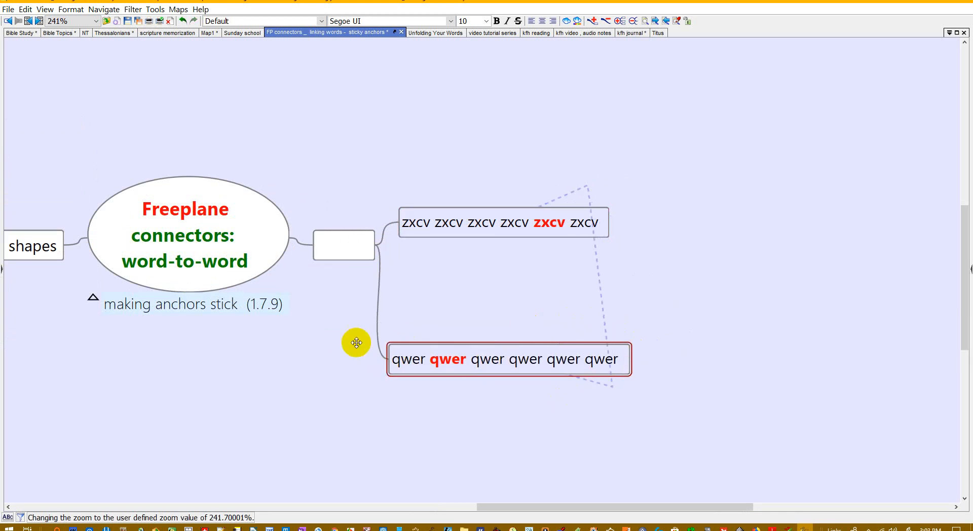
double_click(384, 349)
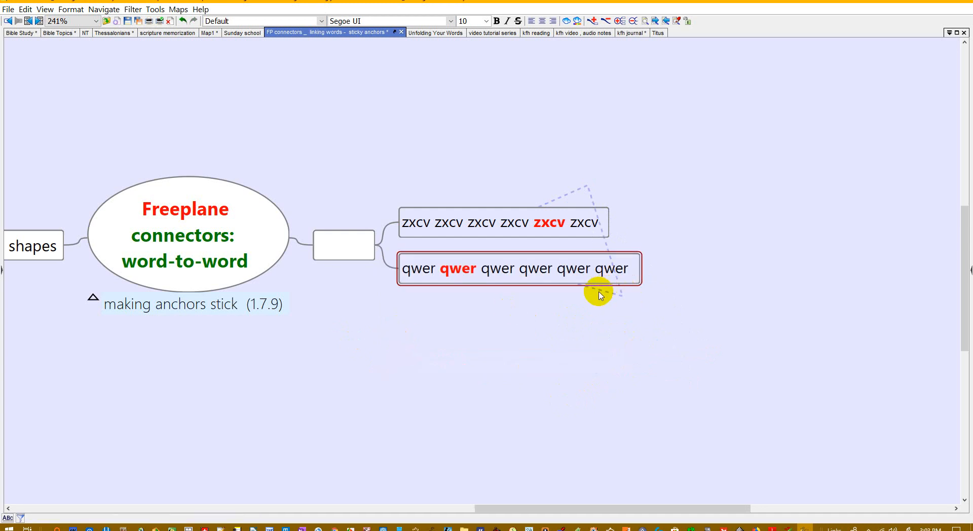
Step: Move the lower bend point below the qwer node's left end and the upper one above and right of the zxcv node
drag(600, 293, 421, 293)
click(549, 204)
mouse_move(549, 204)
mouse_down()
mouse_move(454, 202)
mouse_move(547, 196)
mouse_up()
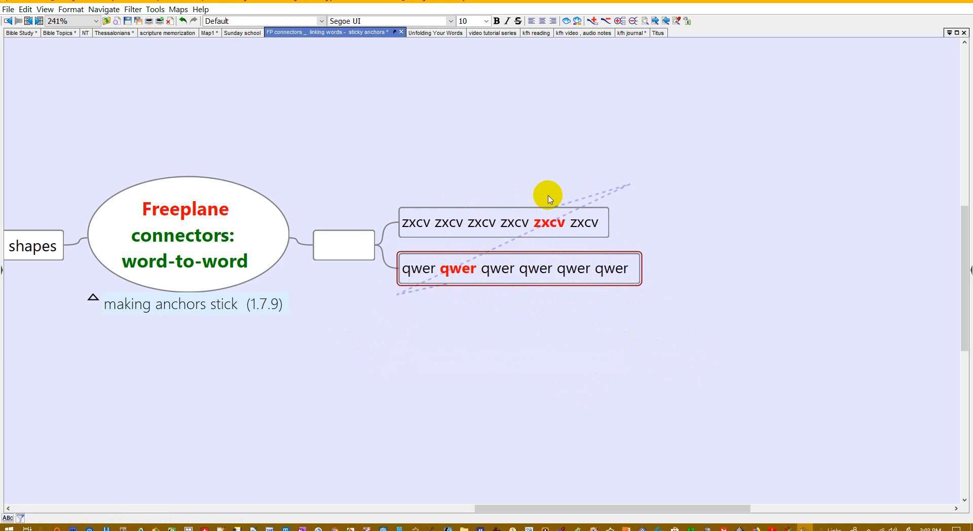
Step: Change the shape of the connector between the zxcv and qwer nodes from Linear path to Line
double_click(596, 199)
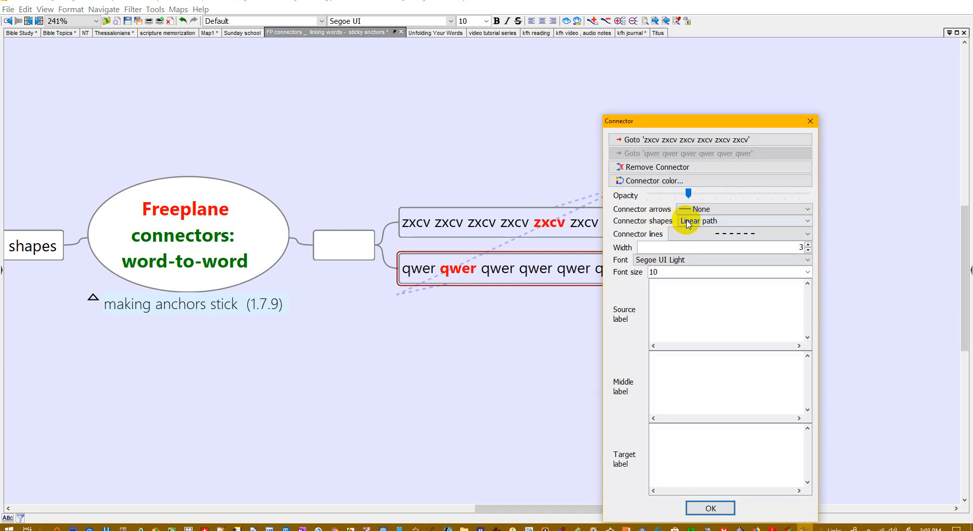
click(687, 225)
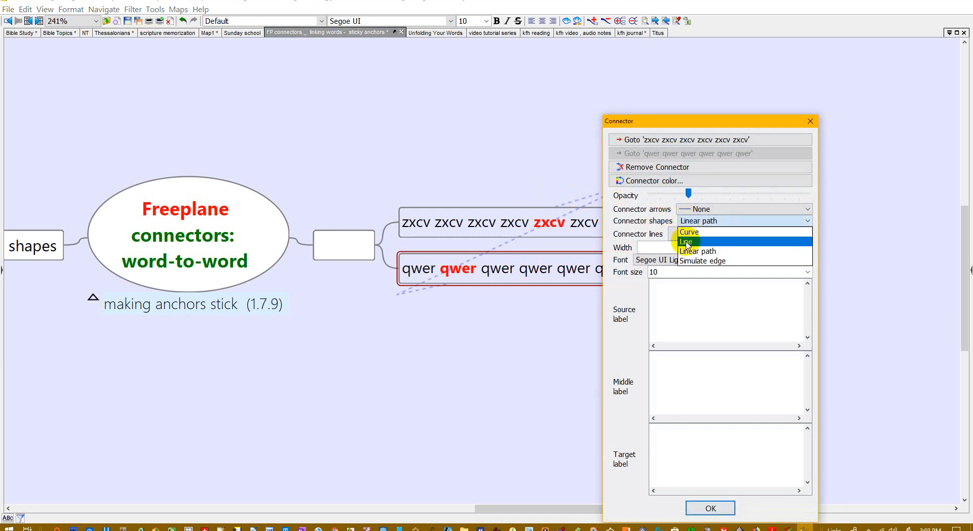
click(687, 242)
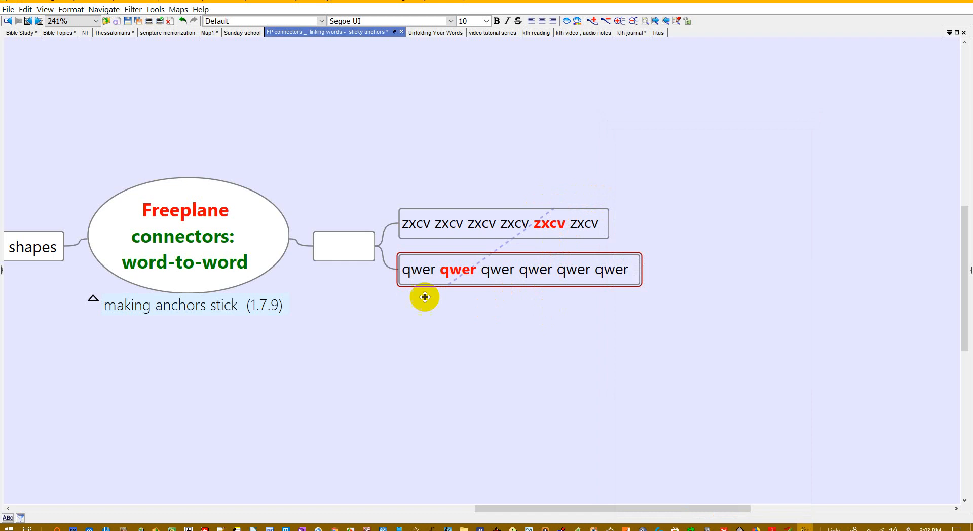
Step: Move the qwer node above the zxcv node, and shift the zxcv node down and slightly left
drag(387, 266, 388, 290)
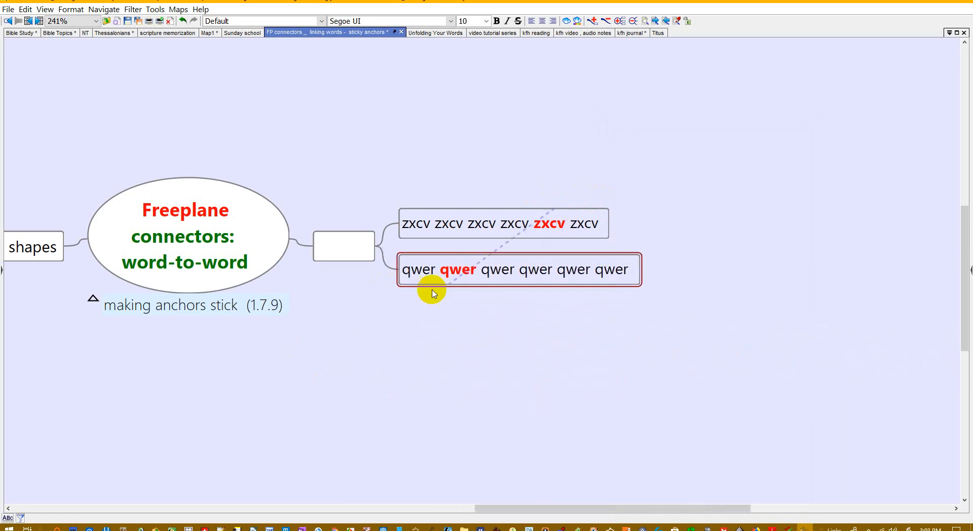
drag(449, 274, 433, 225)
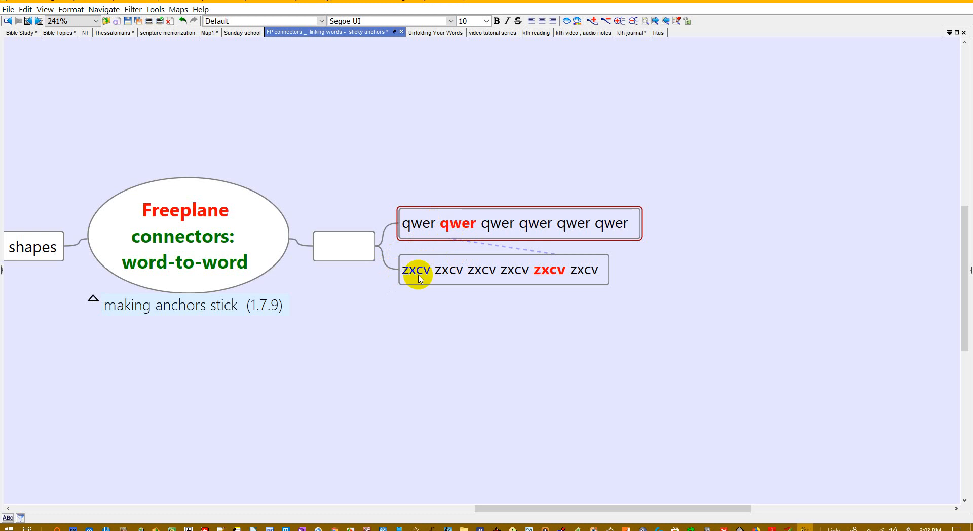
drag(400, 273, 365, 305)
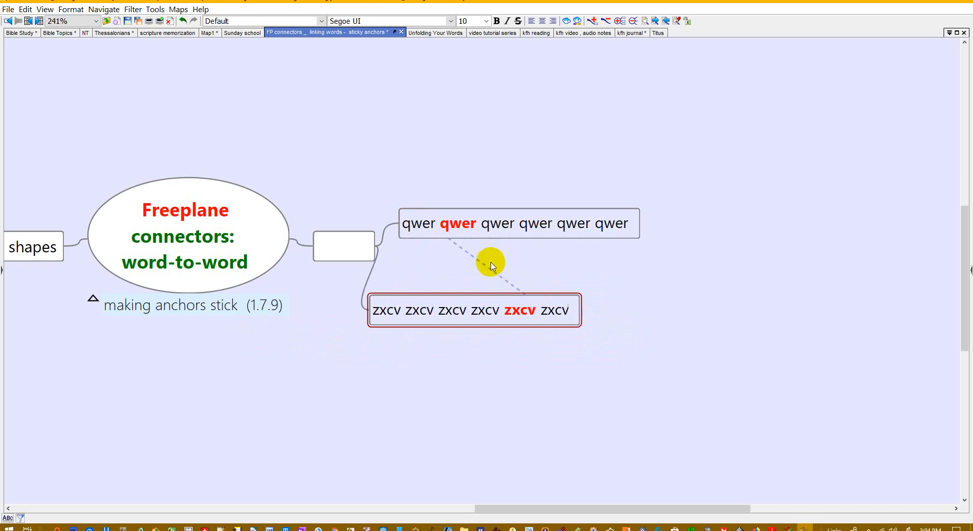
Step: Switch the connector's shape to Linear path and move its bend point below the qwer node slightly right, towards the red word
double_click(483, 264)
click(568, 221)
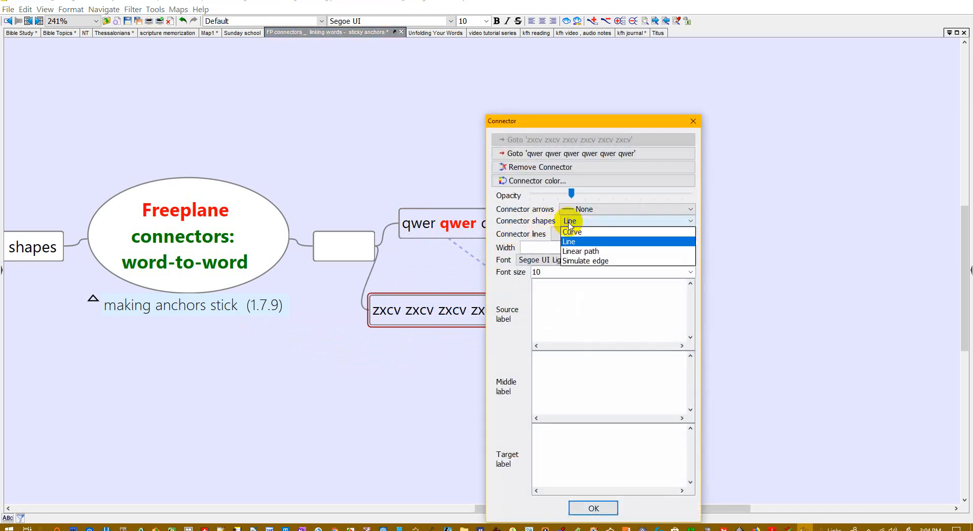
click(567, 246)
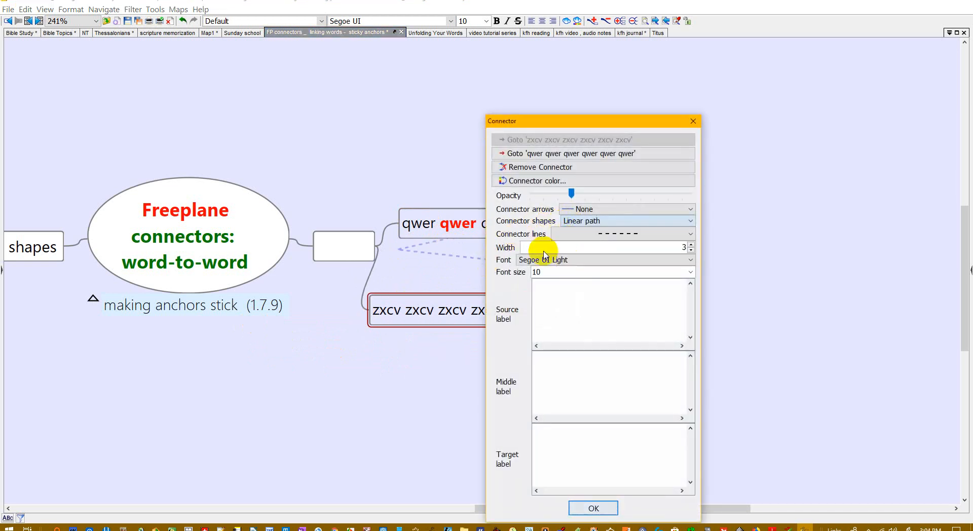
click(396, 263)
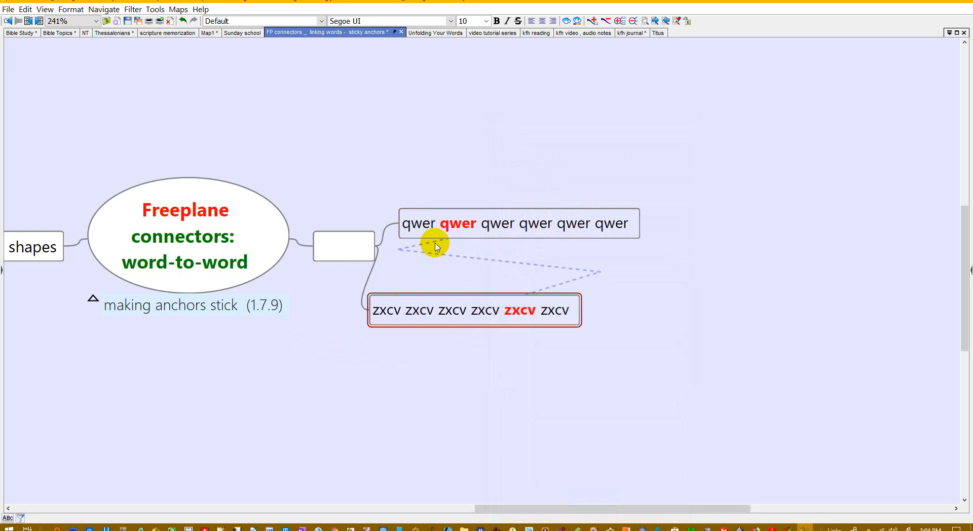
click(434, 244)
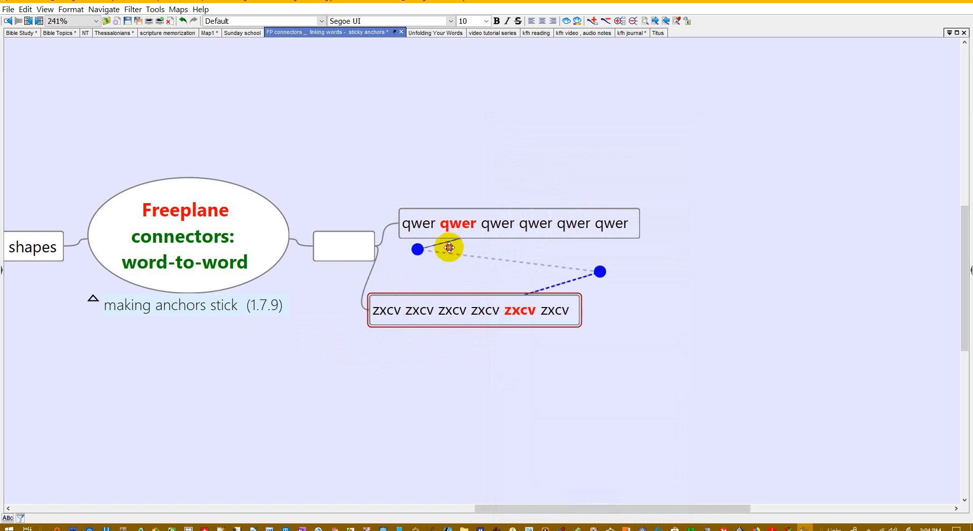
Step: Set the connector's shape back to Line, and move the zxcv node farther down and slightly right
click(518, 262)
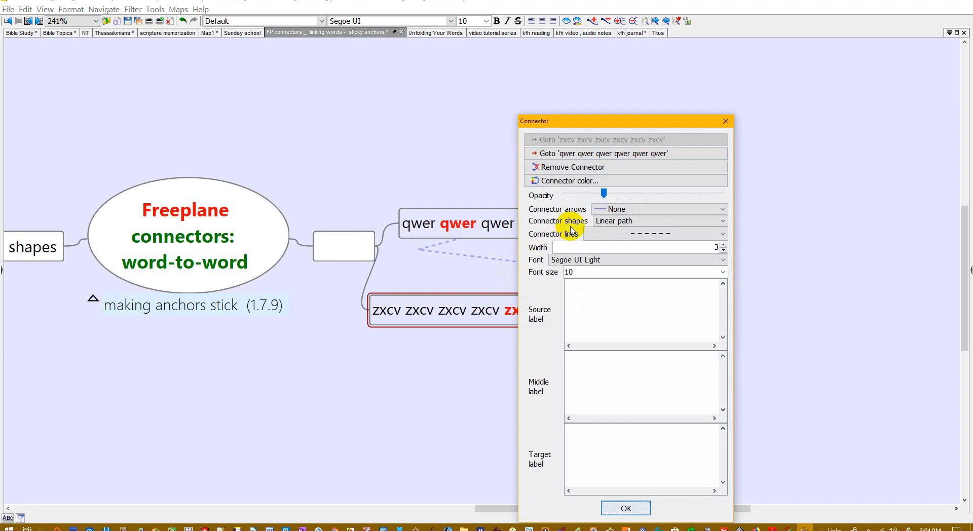
click(600, 221)
click(601, 242)
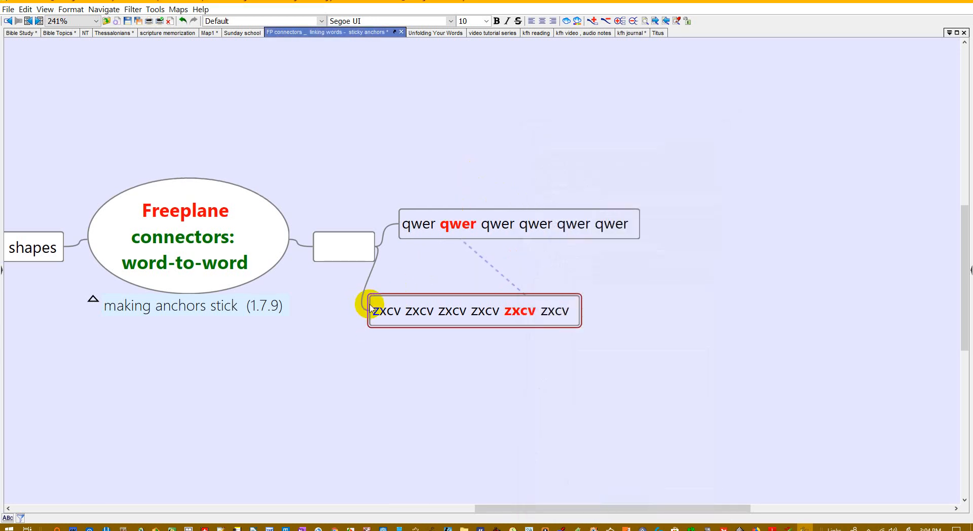
drag(360, 306, 382, 332)
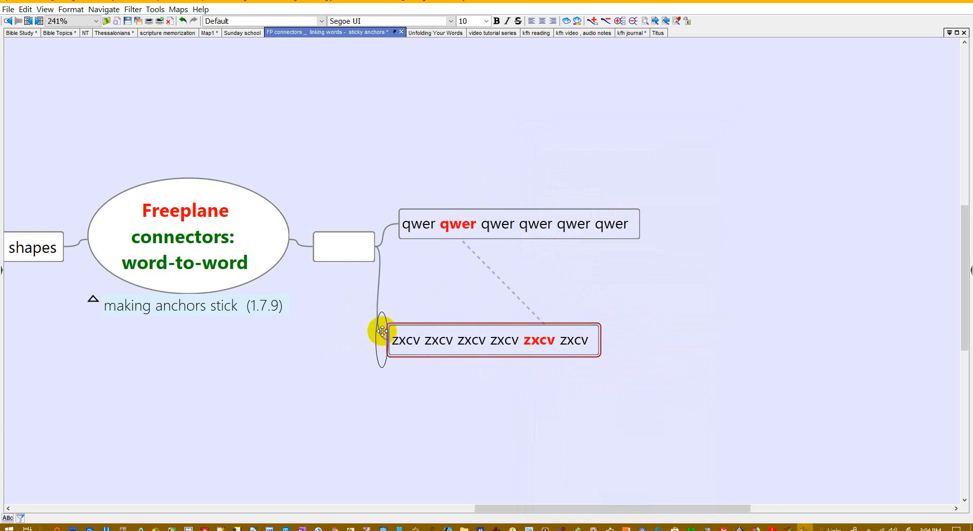